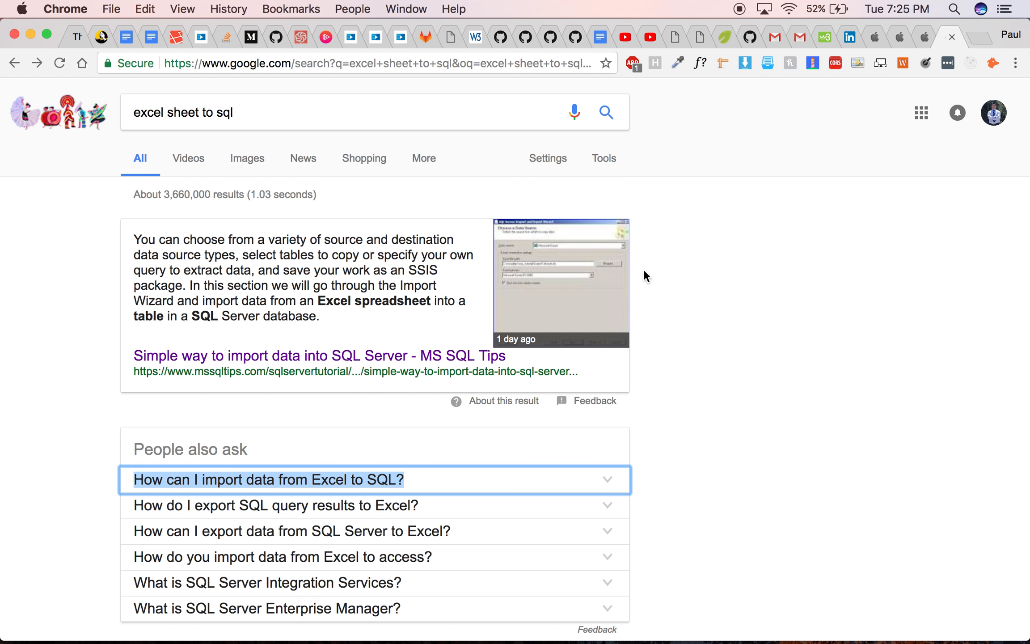
# - Open the MS SQL Tips article on importing data into SQL Server, skim it, and return to the search results
pyautogui.click(322, 355)
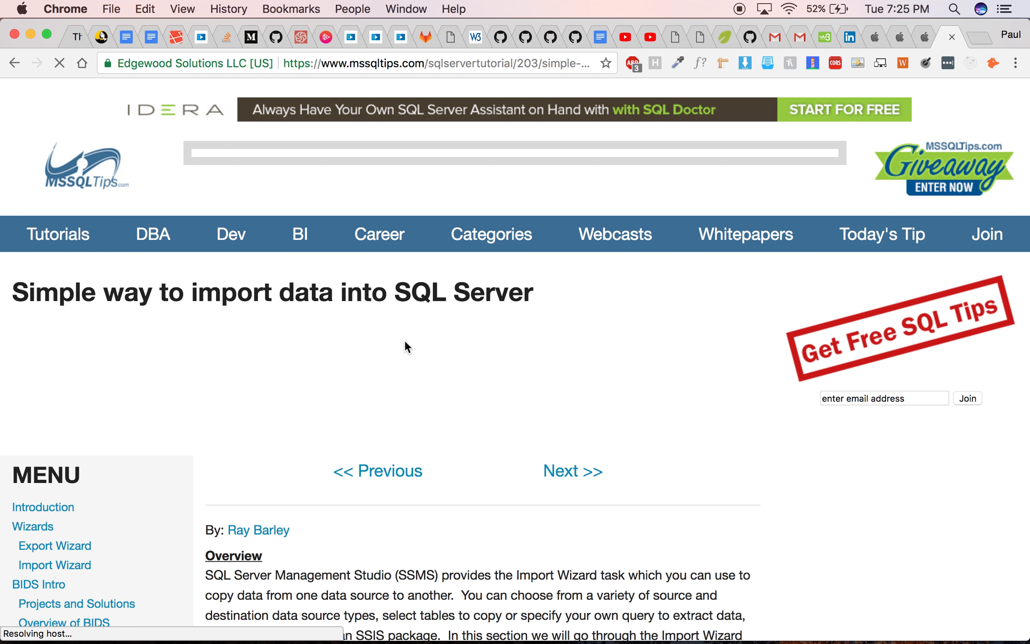
pyautogui.scroll(-3, 405, 340)
pyautogui.scroll(-10, 404, 339)
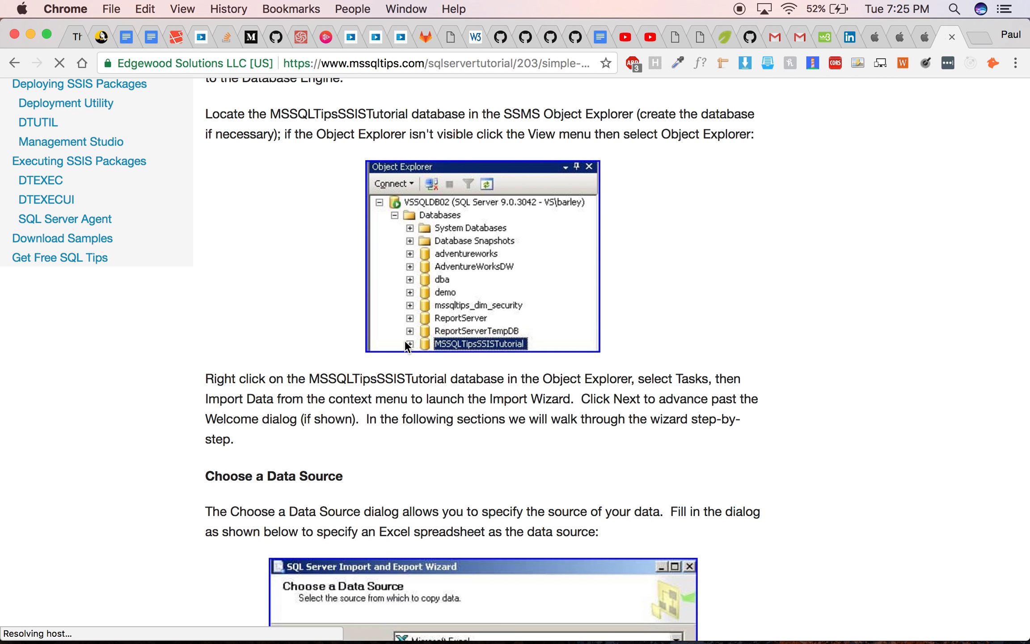
pyautogui.scroll(-8, 396, 255)
pyautogui.scroll(10, 397, 255)
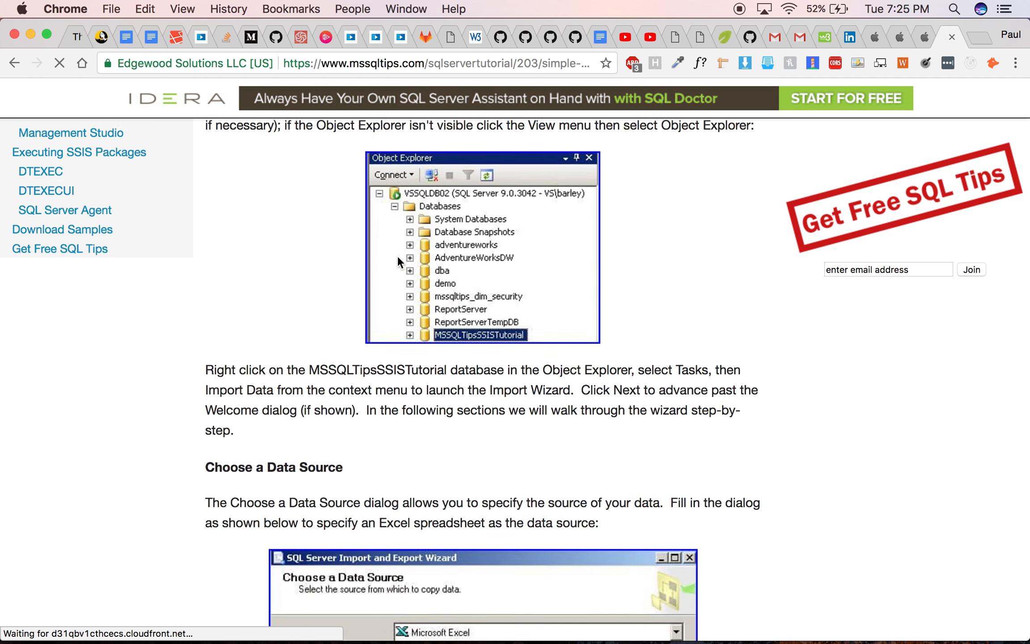
pyautogui.click(15, 63)
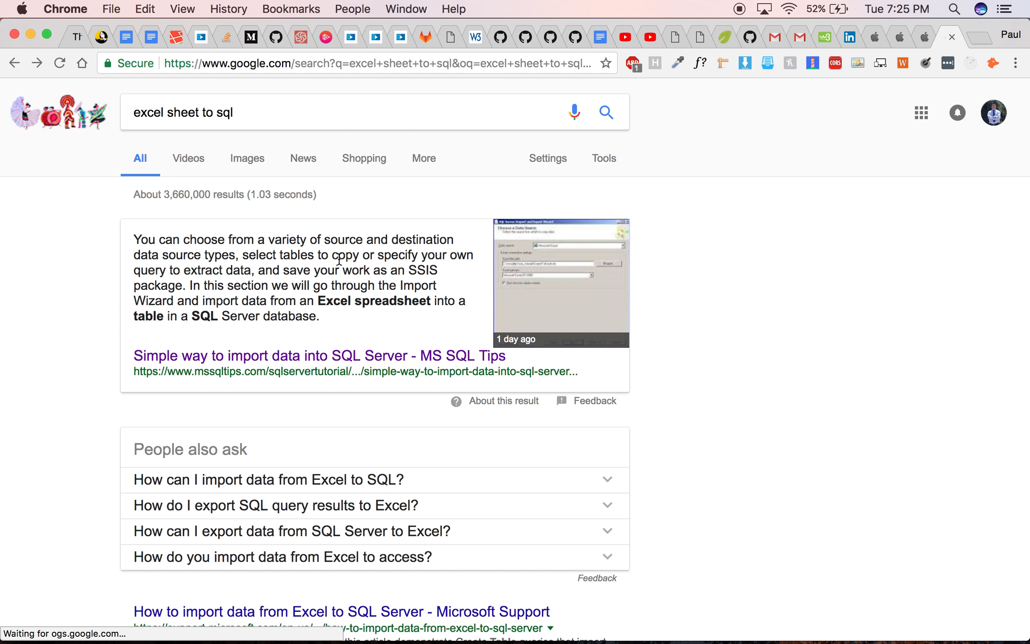
# - Expand the 'How can I import data from Excel to SQL?' answer and open the linked Microsoft Docs article
pyautogui.scroll(-3, 309, 362)
pyautogui.click(308, 357)
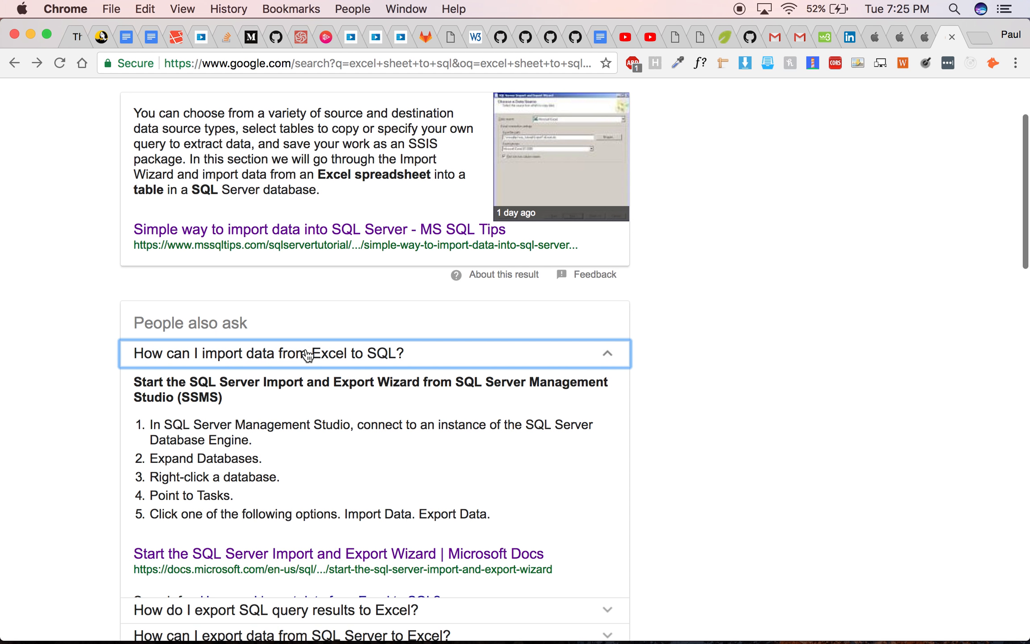
pyautogui.click(289, 553)
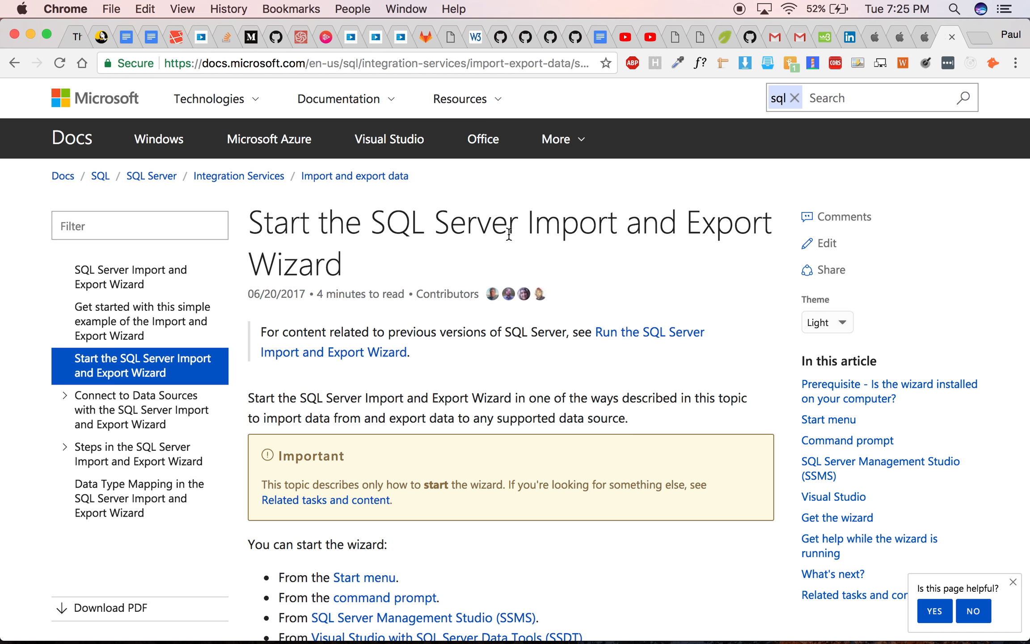
# - Read through the Start the SQL Server Import and Export Wizard article
pyautogui.scroll(-10, 498, 361)
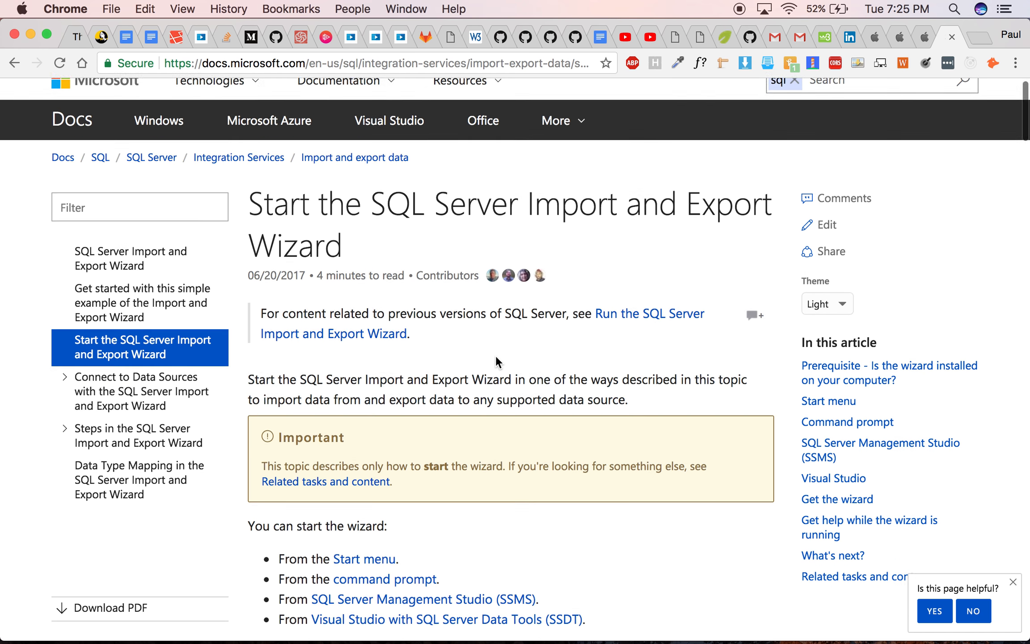
pyautogui.scroll(-15, 496, 357)
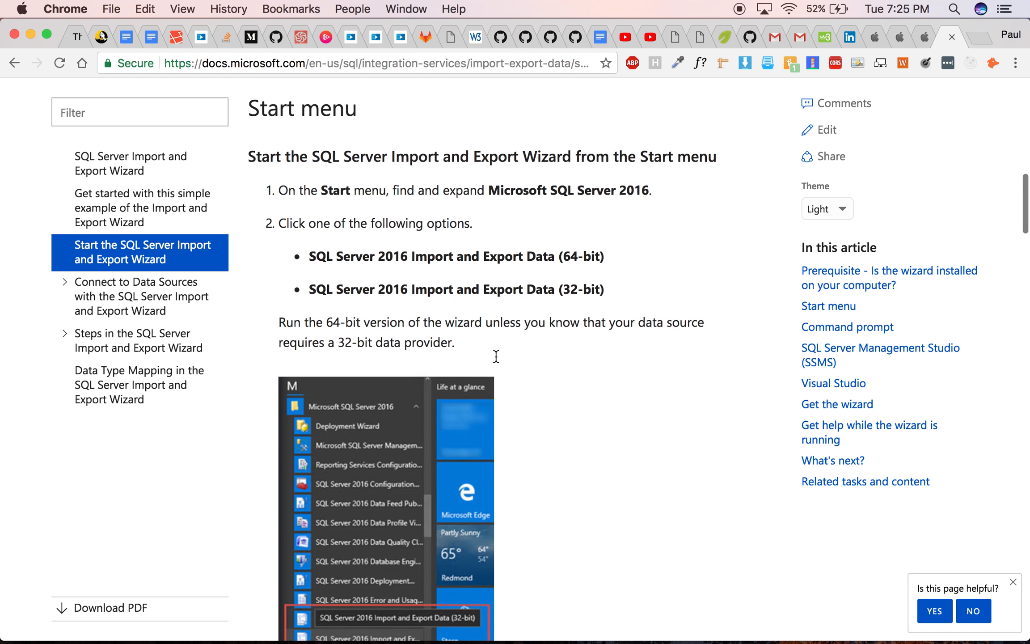
pyautogui.scroll(-1, 496, 357)
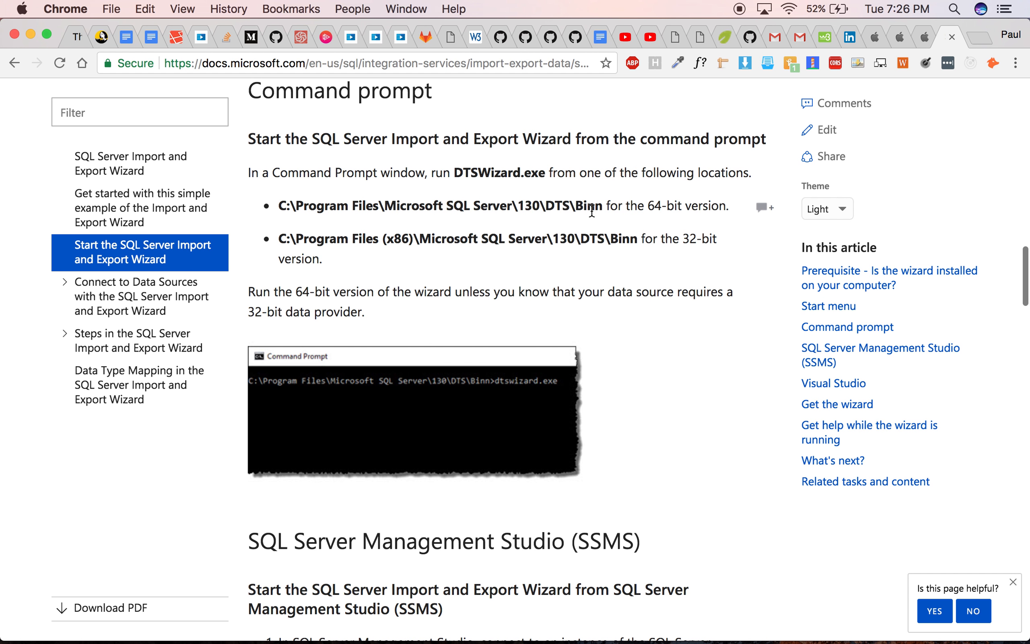
pyautogui.scroll(-10, 471, 286)
pyautogui.scroll(-20, 469, 282)
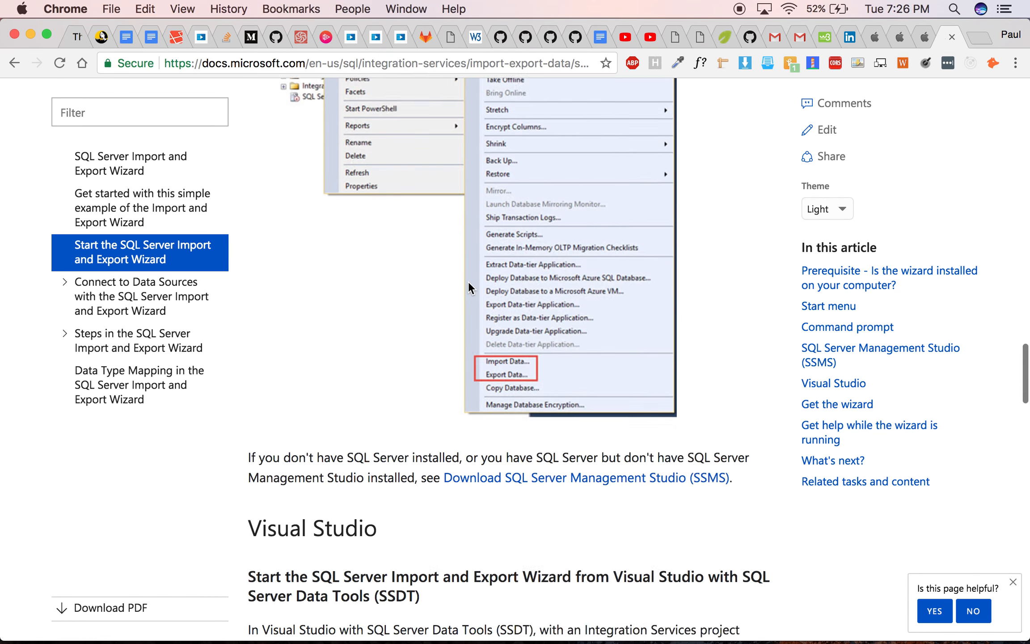
pyautogui.scroll(-9, 468, 282)
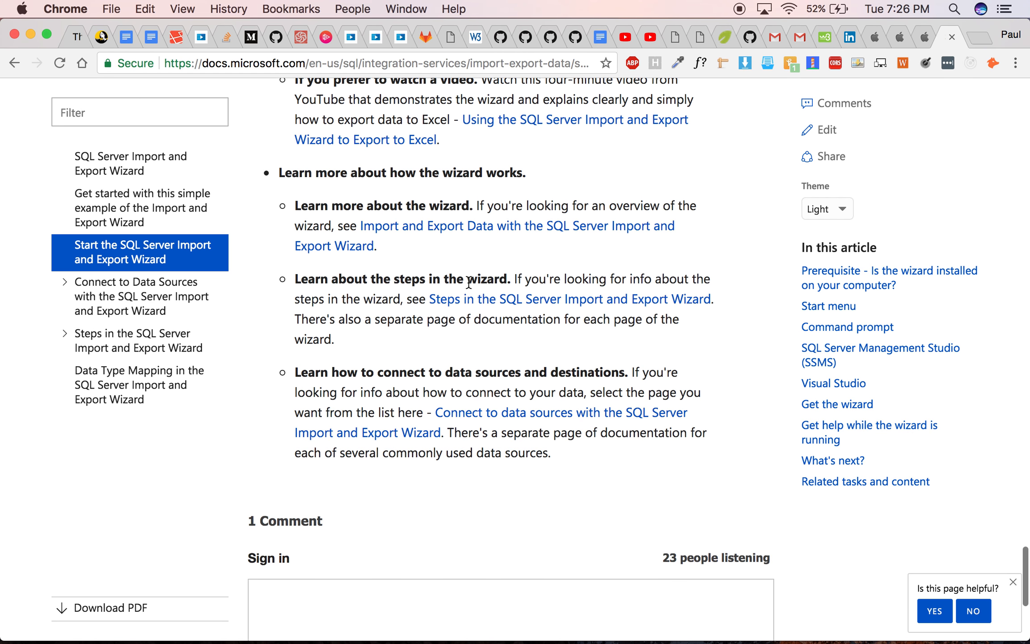
pyautogui.scroll(10, 469, 283)
pyautogui.scroll(3, 468, 283)
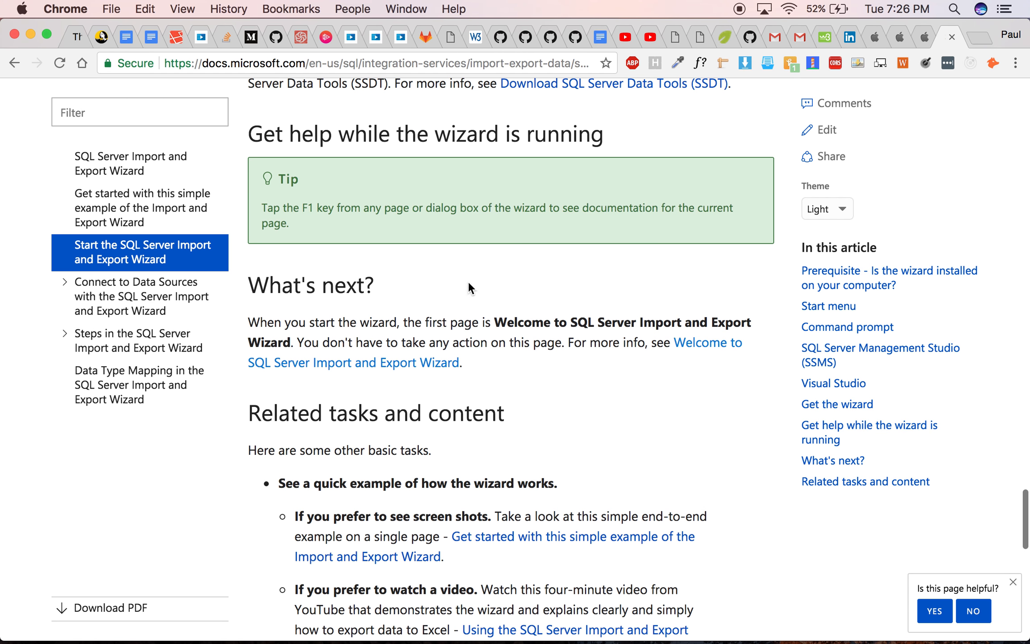
# - Open the Welcome to SQL Server Import and Export Wizard page and skim it
pyautogui.click(401, 367)
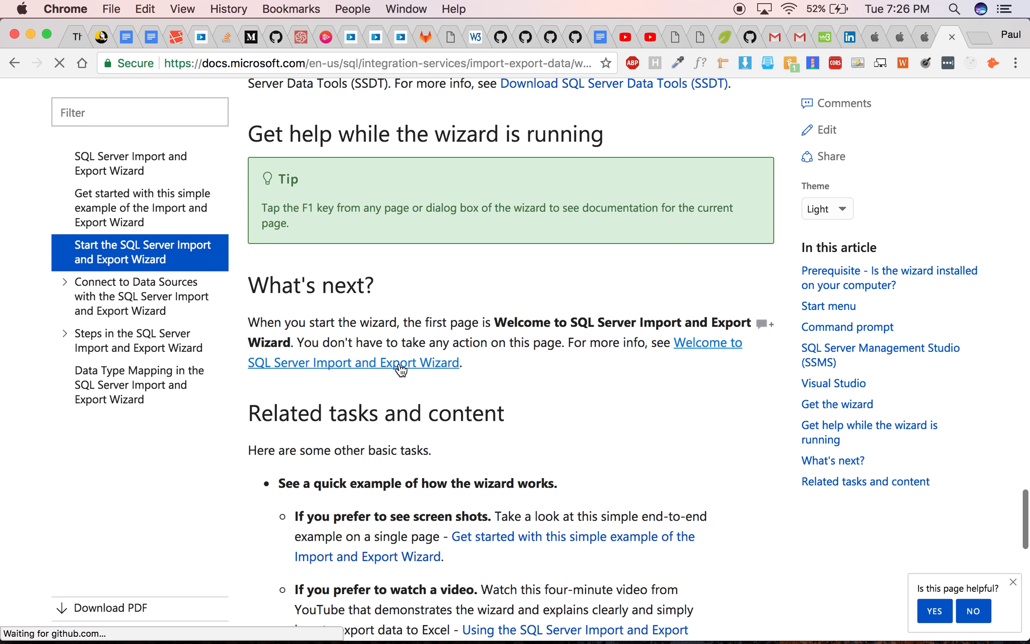
pyautogui.scroll(-20, 401, 371)
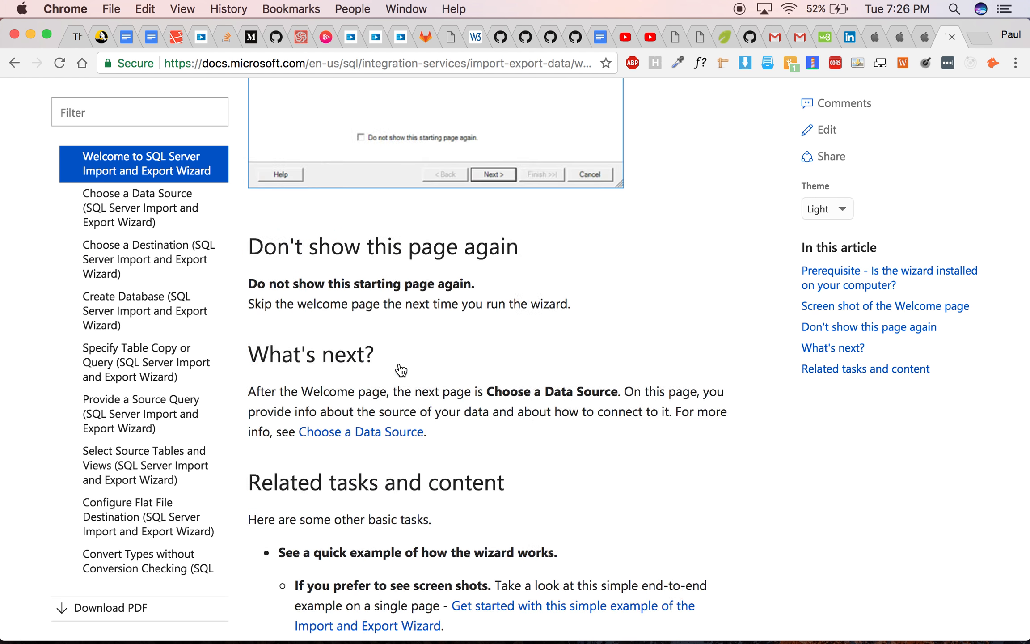
pyautogui.scroll(11, 401, 370)
pyautogui.scroll(10, 401, 371)
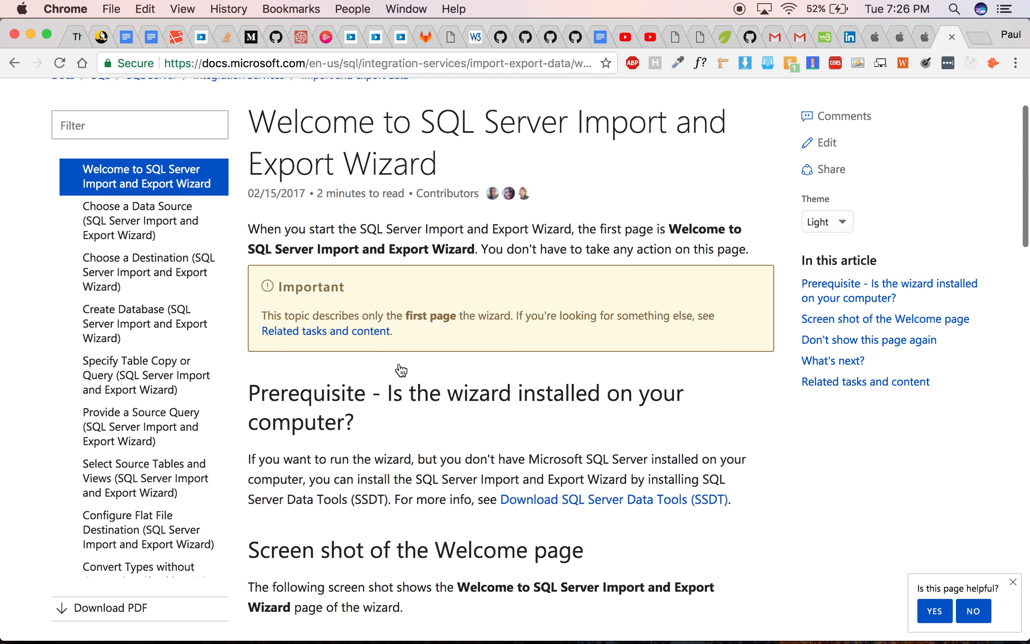
pyautogui.scroll(-5, 401, 371)
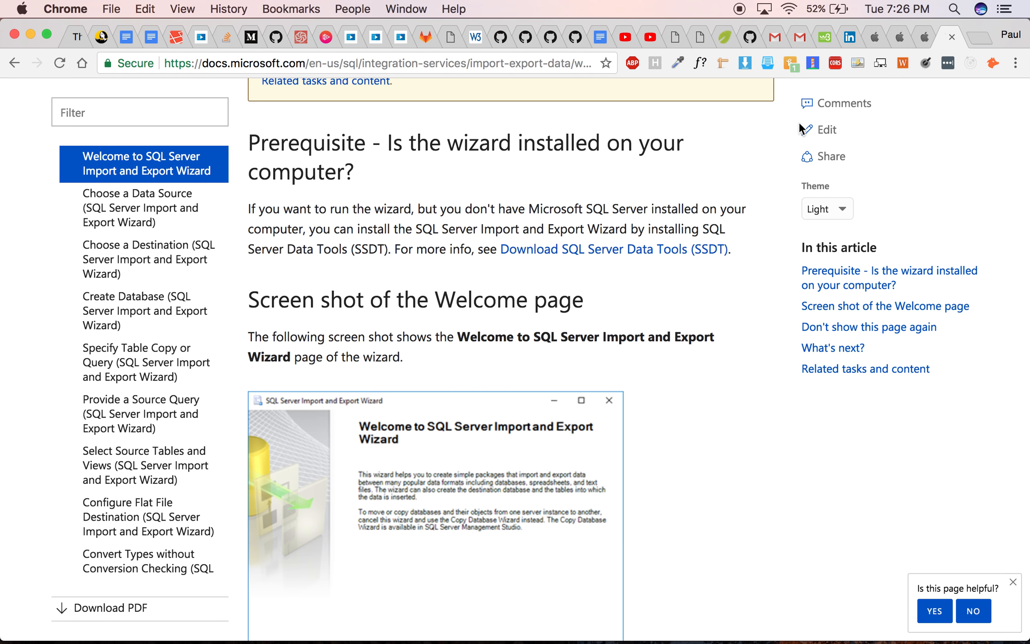
# - Switch to the vehicles spreadsheet in Numbers and review its table of models, prices, types and image URLs
pyautogui.click(920, 36)
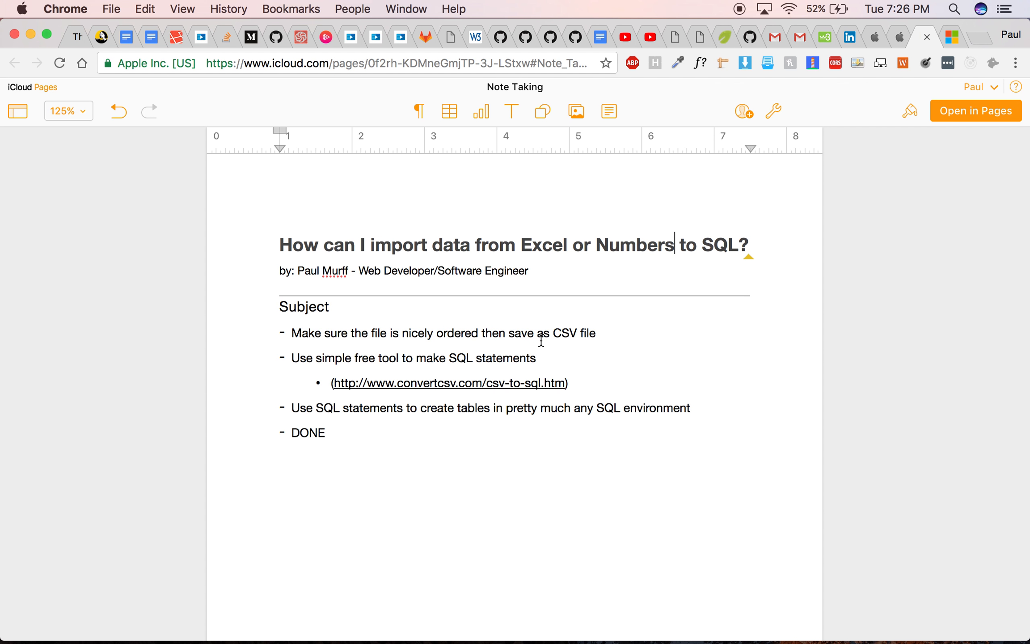
pyautogui.hotkey('ctrl', 'Right')
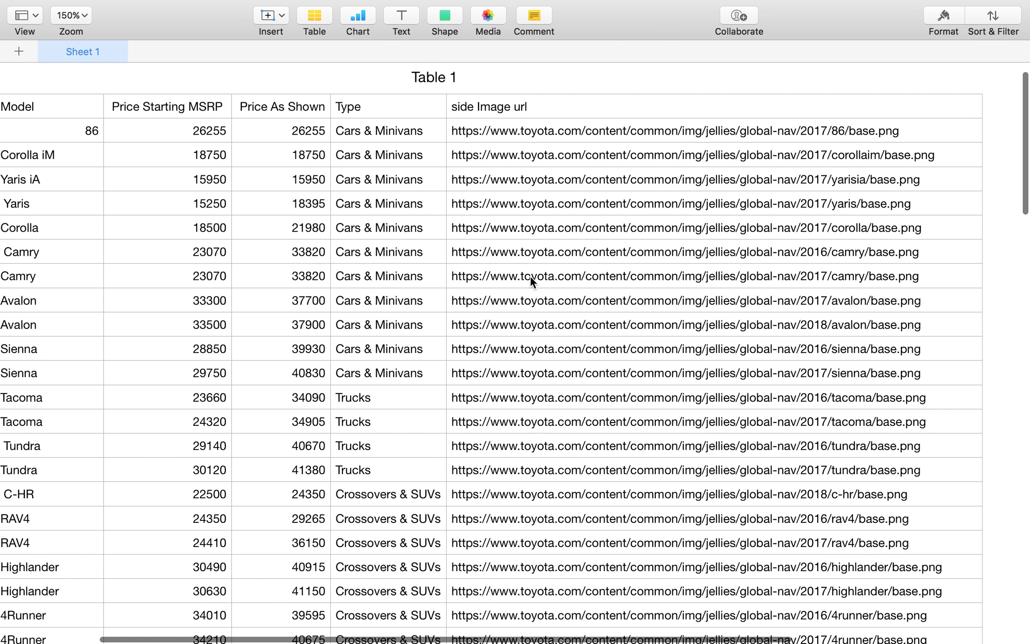
pyautogui.scroll(-10, 529, 276)
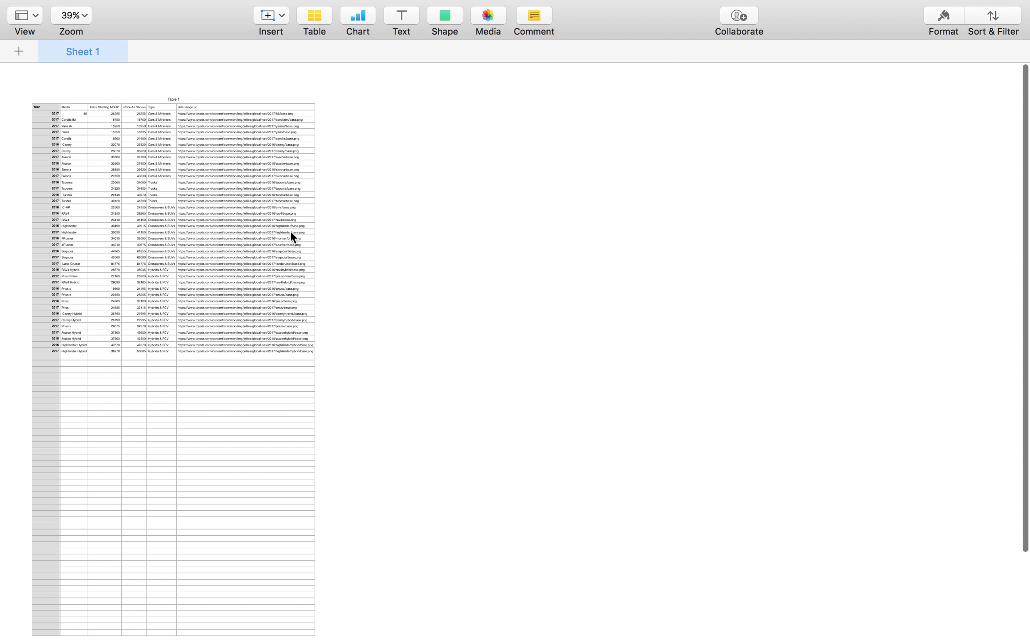
pyautogui.hotkey('ctrl', 'Up')
pyautogui.hotkey('ctrl', 'Up')
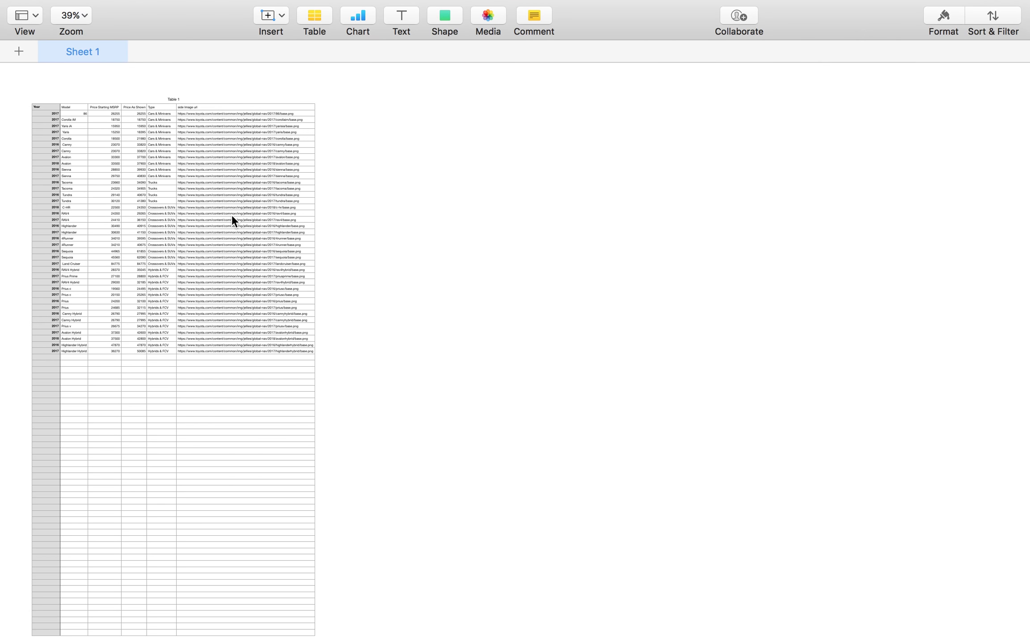
pyautogui.scroll(5, 232, 216)
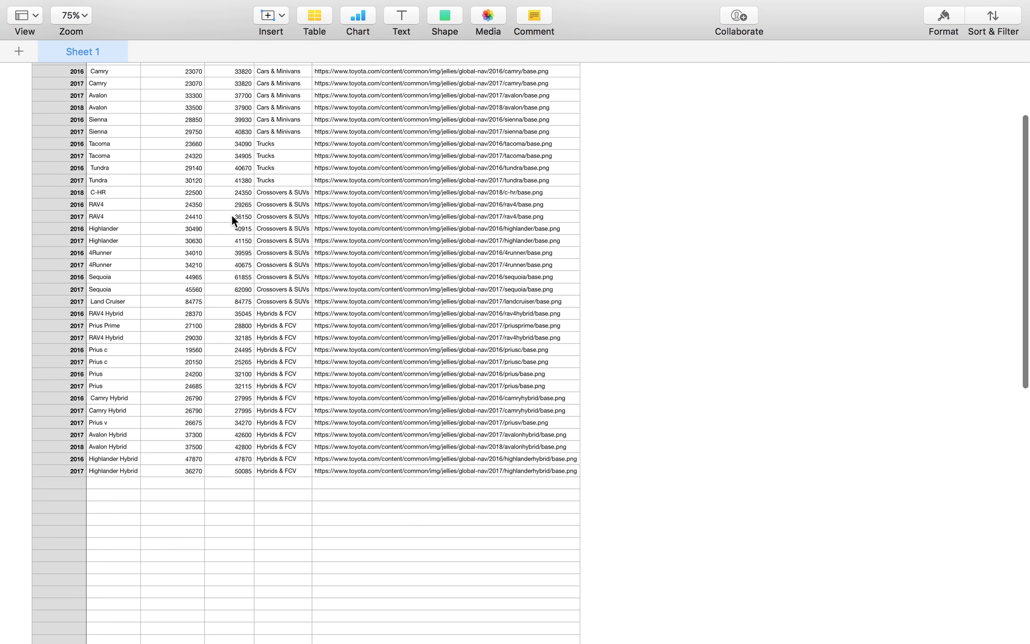
pyautogui.scroll(5, 231, 214)
pyautogui.scroll(8, 240, 267)
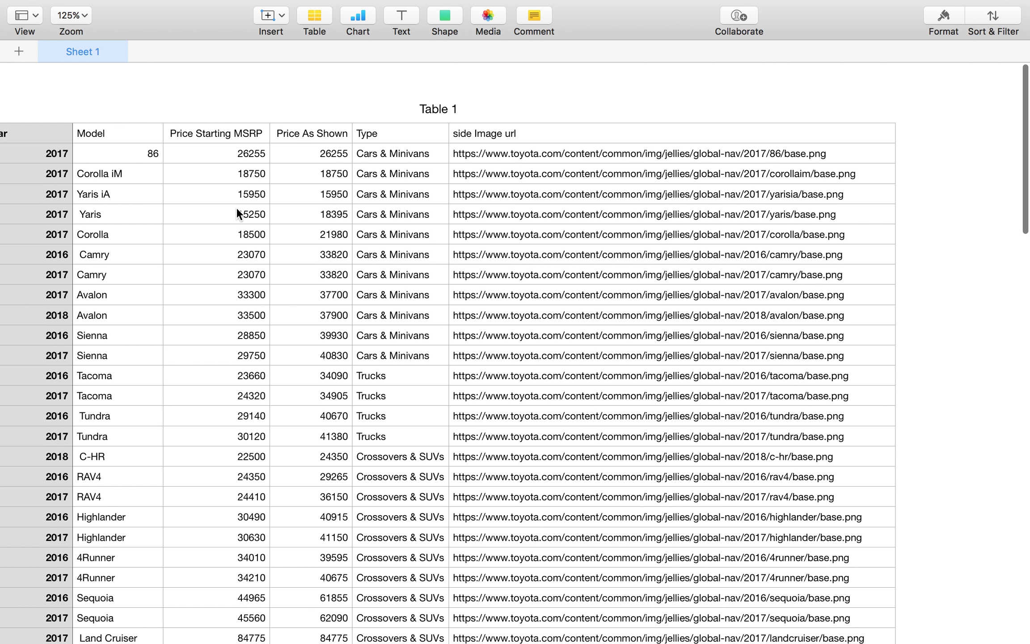
pyautogui.scroll(-3, 269, 115)
pyautogui.hscroll(-2, 269, 115)
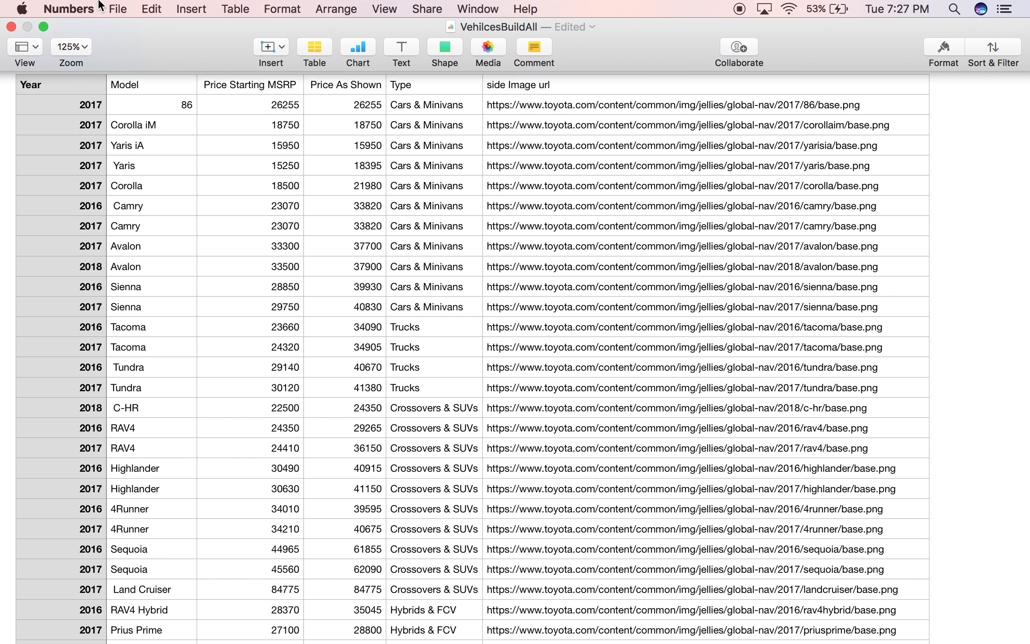
# - Export the spreadsheet as a UTF-8 CSV named VehilcesBuildAllv to Downloads, replacing the existing file
pyautogui.click(117, 9)
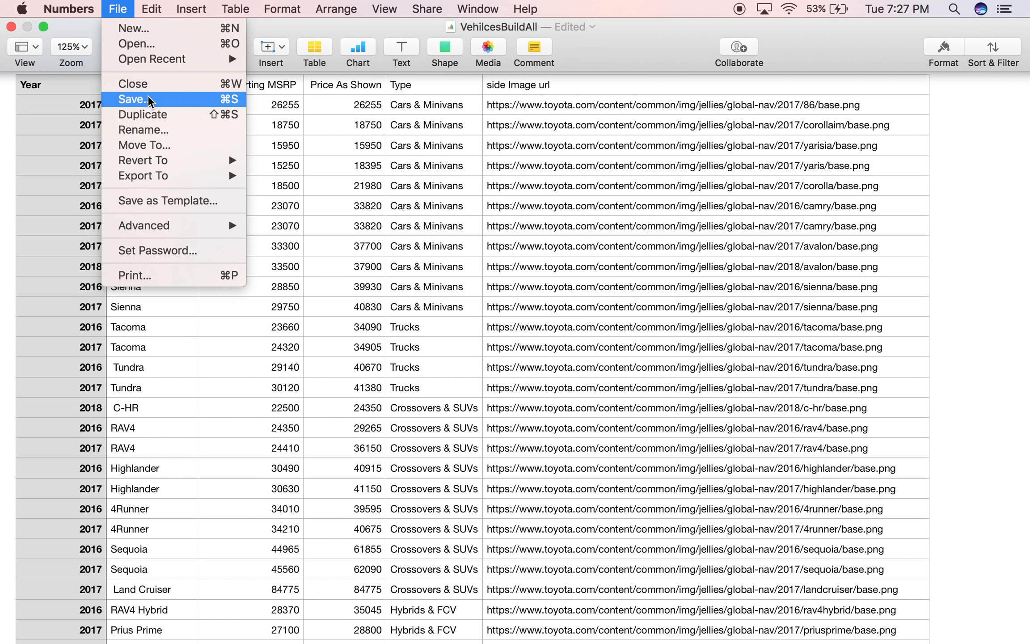
pyautogui.moveTo(170, 168)
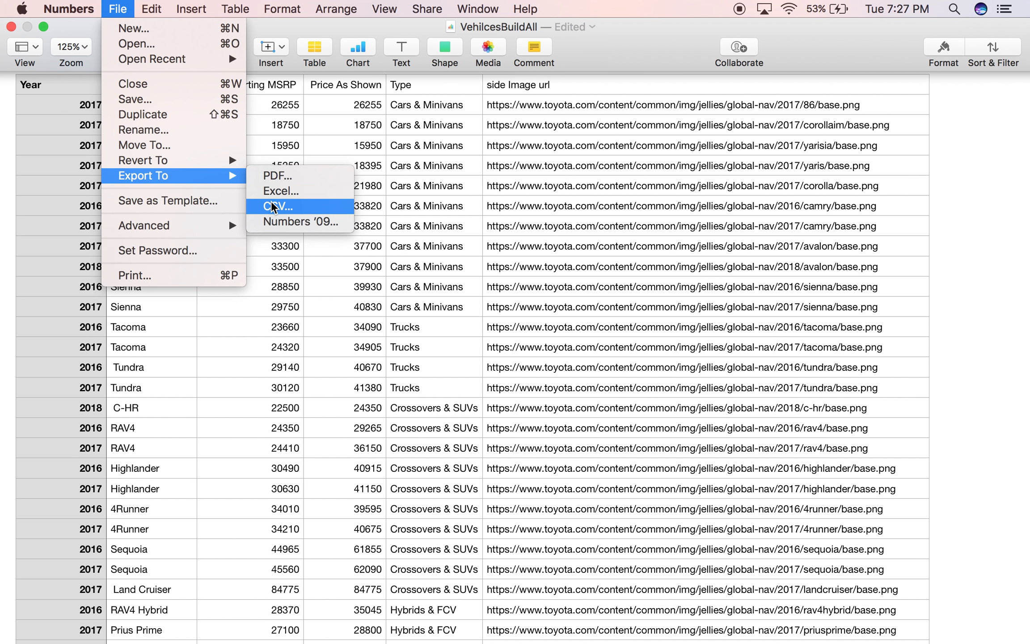
pyautogui.click(274, 207)
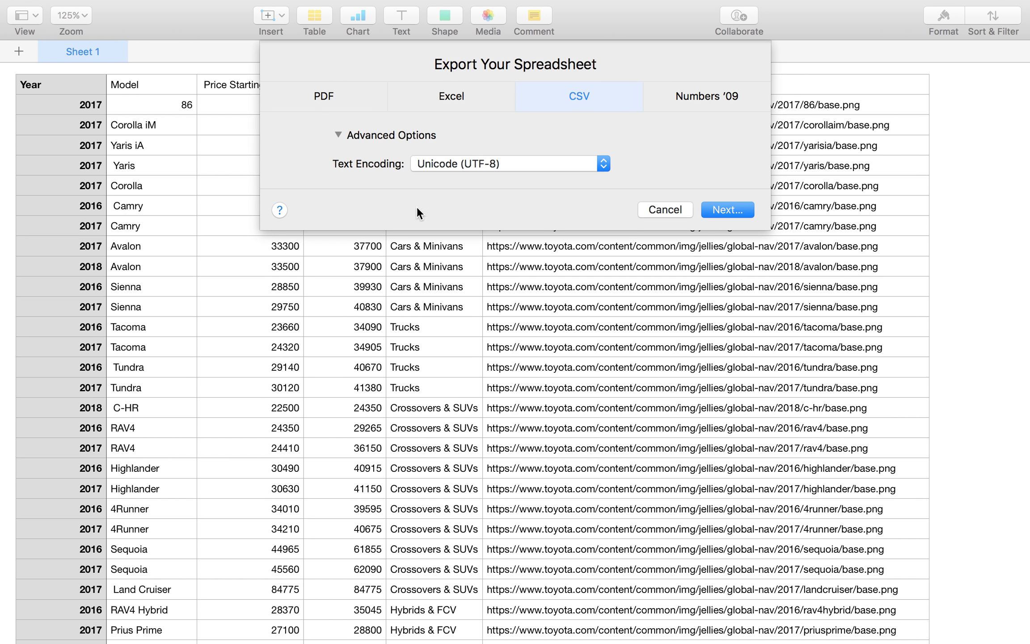
pyautogui.click(717, 205)
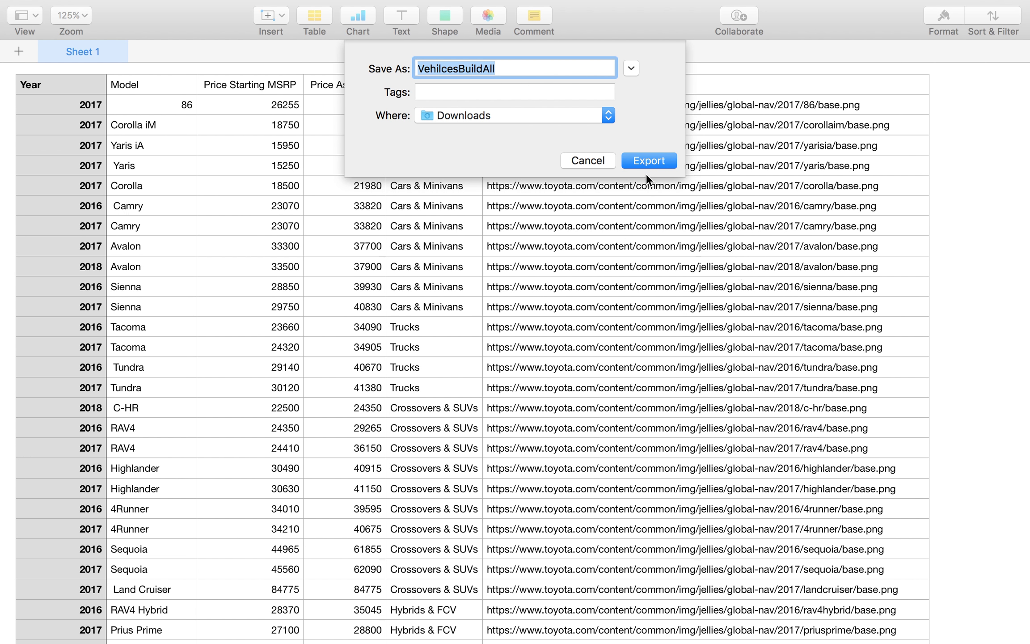
pyautogui.click(516, 70)
pyautogui.write('v')
pyautogui.click(662, 159)
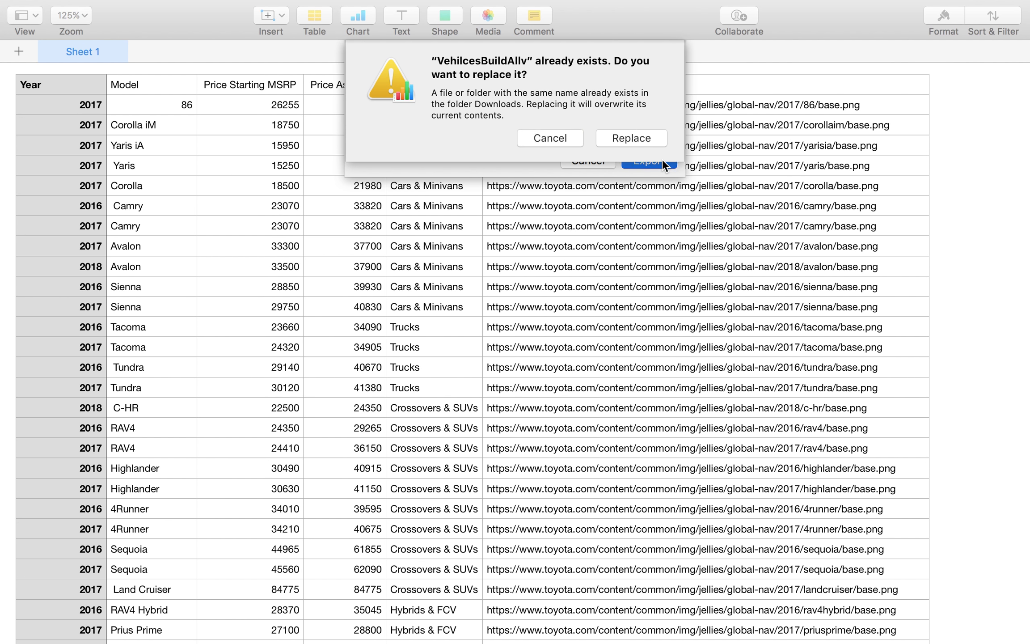
pyautogui.click(636, 139)
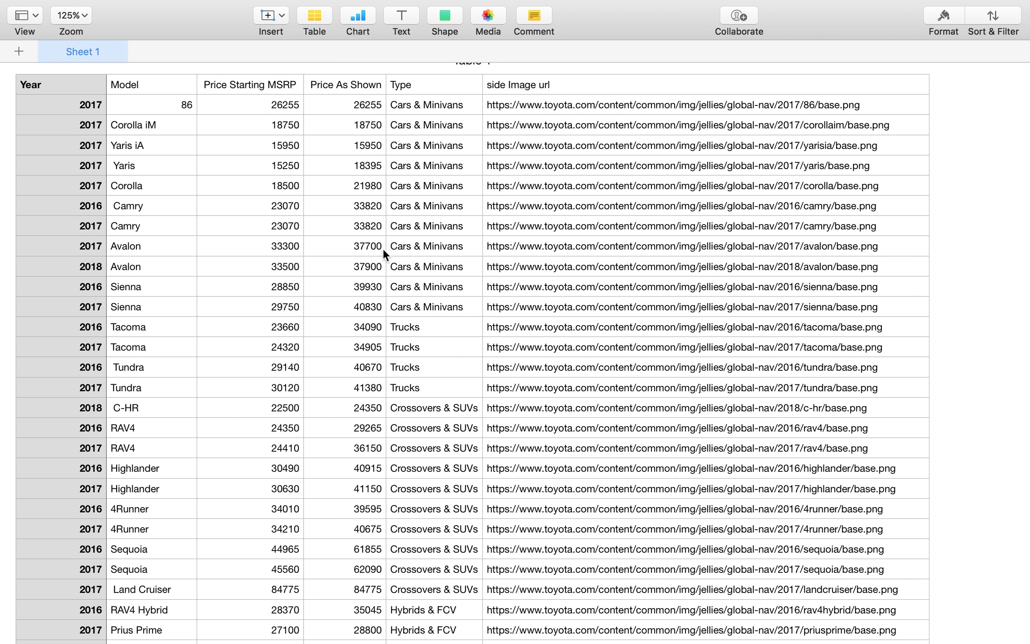
# - Switch to the CSV To SQL converter and load VehilcesBuildAllv from Downloads as the input CSV file
pyautogui.press('super+Tab')
pyautogui.click(143, 49)
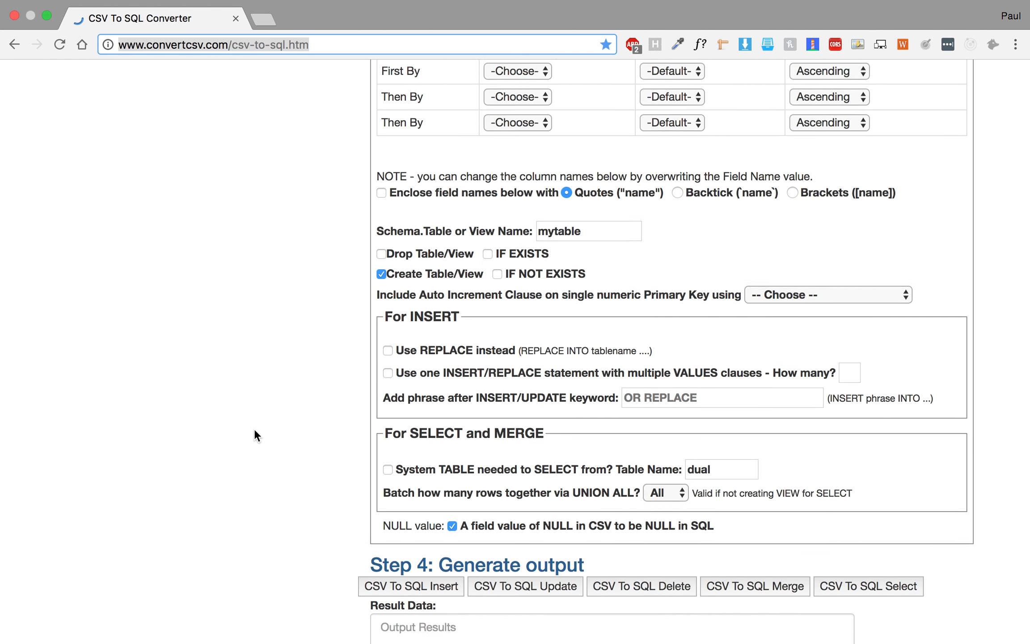
pyautogui.scroll(-5, 254, 435)
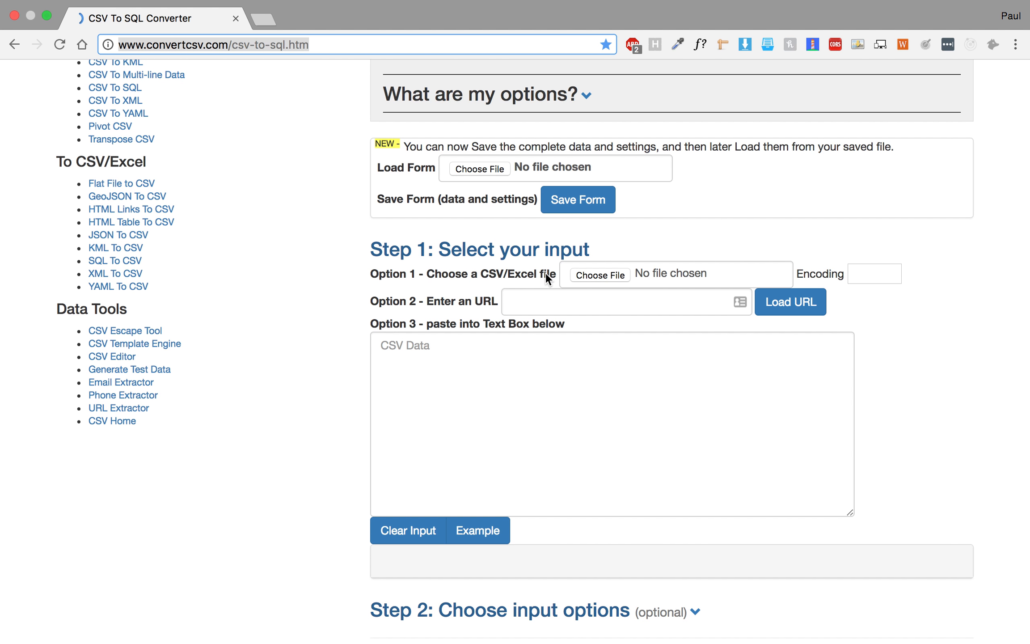
pyautogui.click(597, 275)
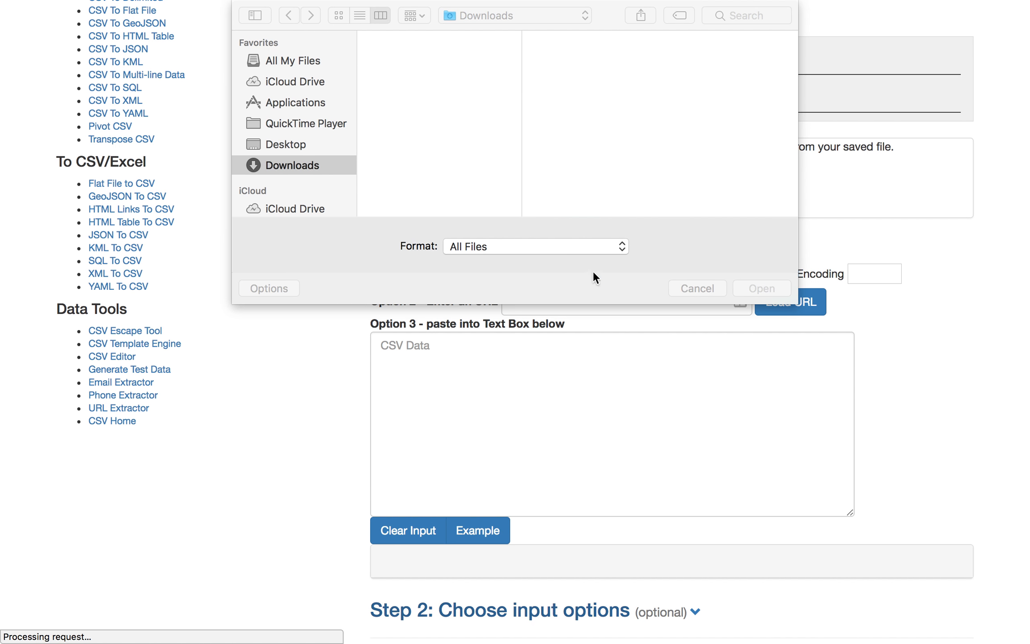
pyautogui.scroll(-10, 442, 109)
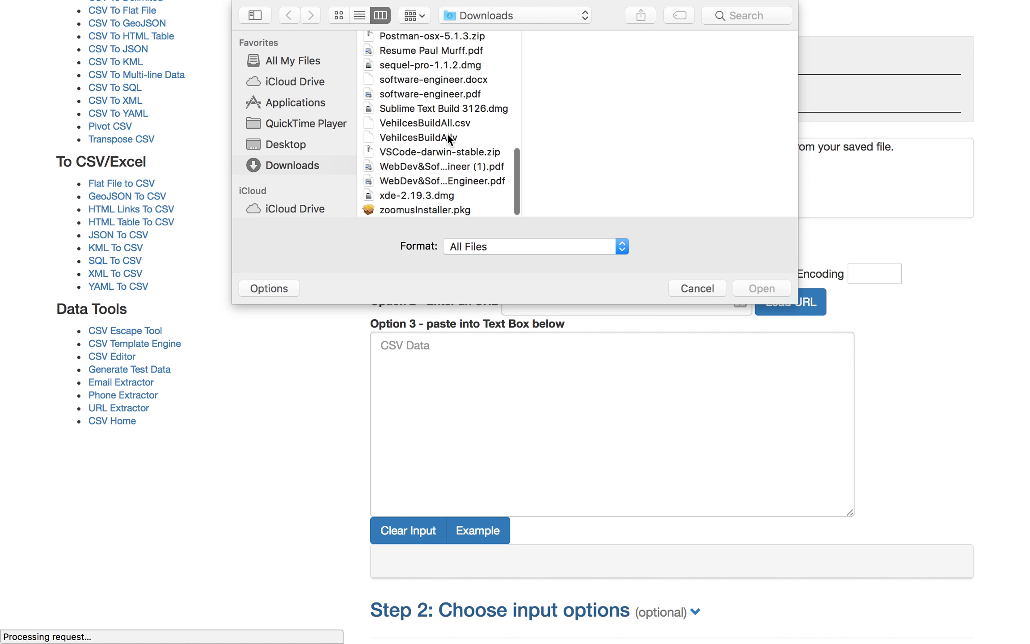
pyautogui.click(448, 135)
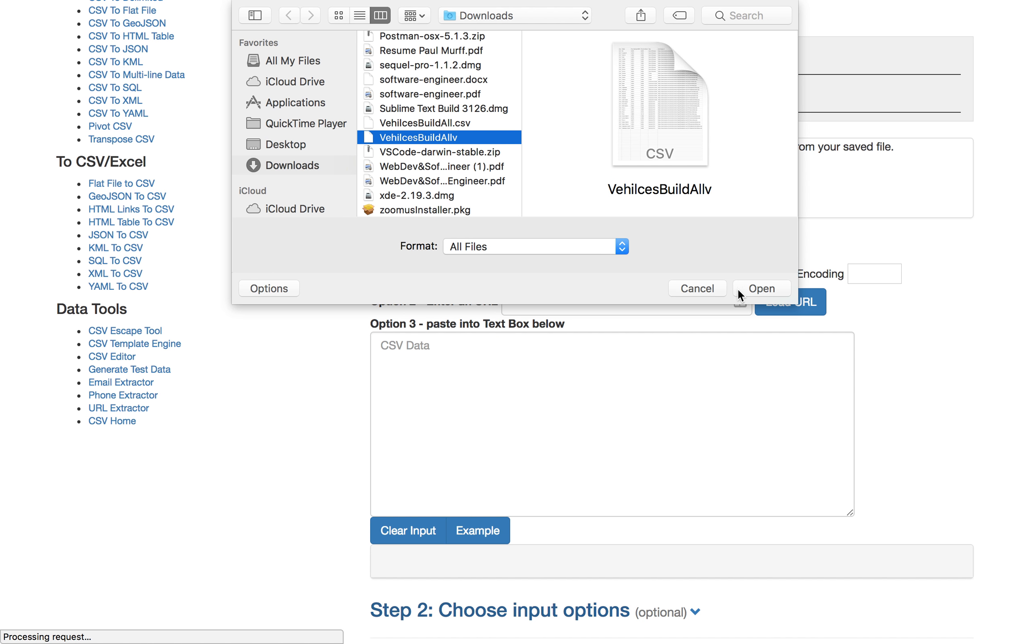
pyautogui.click(768, 288)
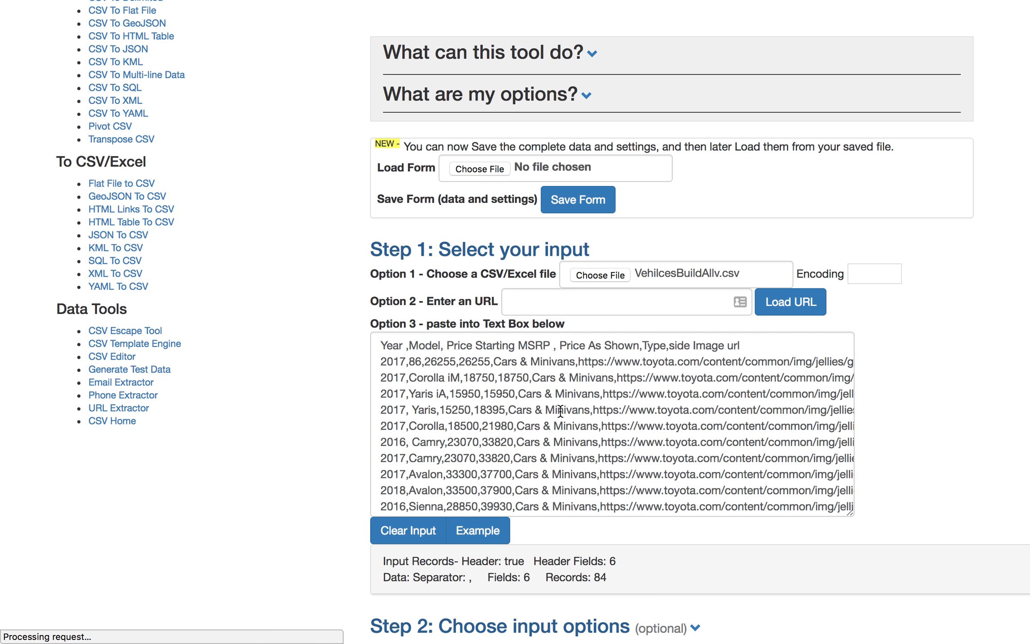
# - Delete the empty comma-only rows at the end of the input CSV text
pyautogui.scroll(-15, 560, 410)
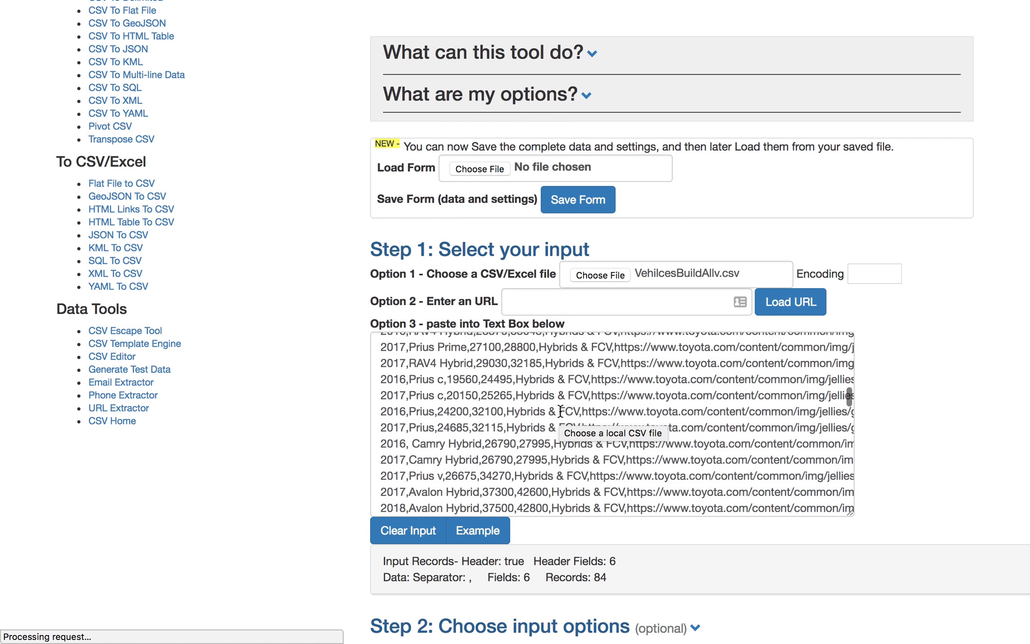
pyautogui.scroll(14, 561, 410)
pyautogui.scroll(12, 561, 410)
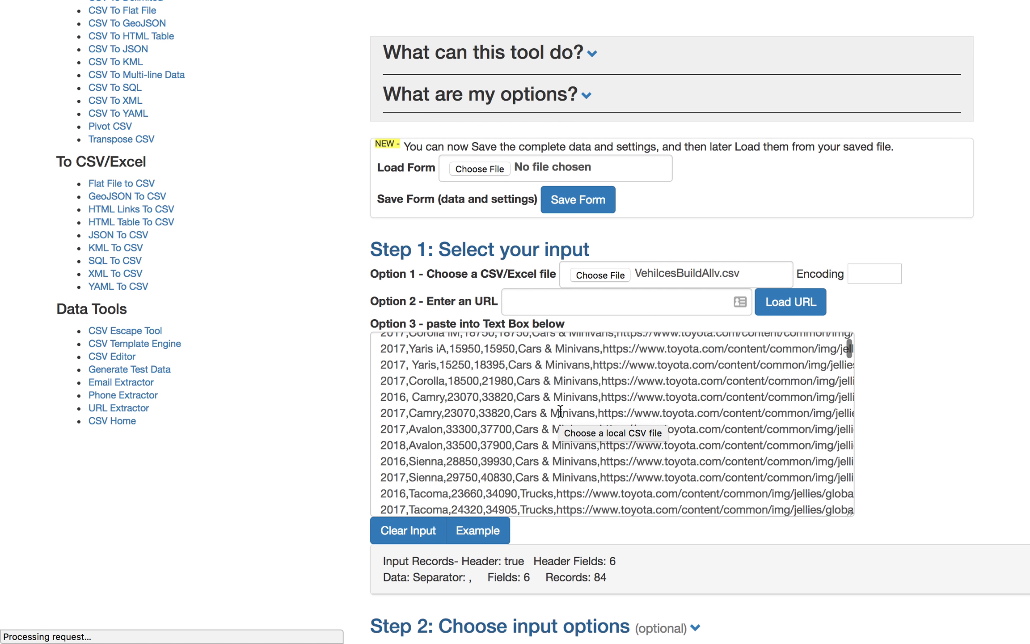
pyautogui.scroll(-15, 560, 410)
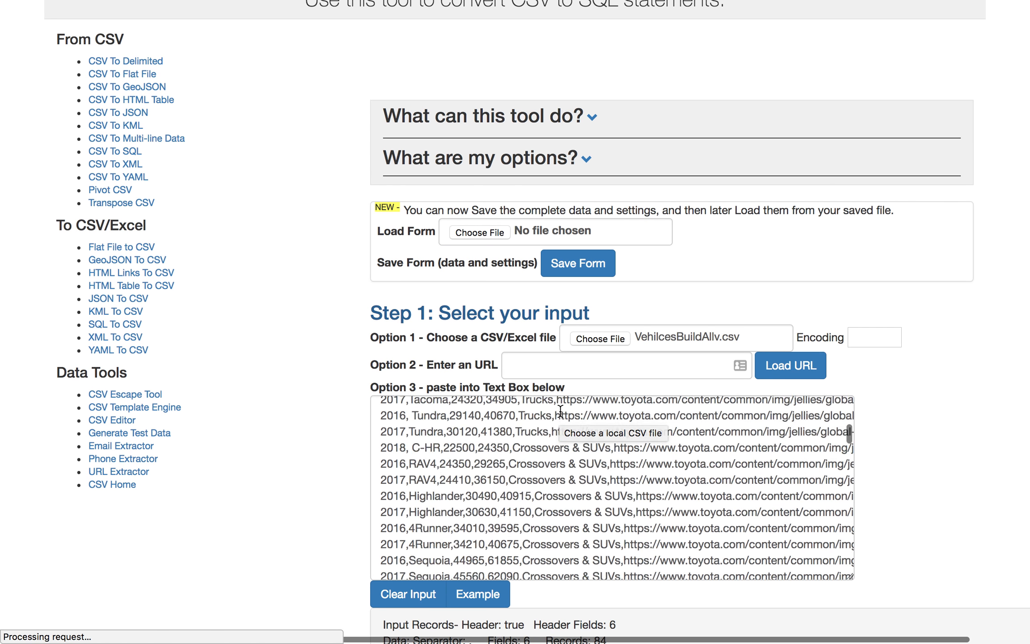
pyautogui.scroll(-10, 560, 410)
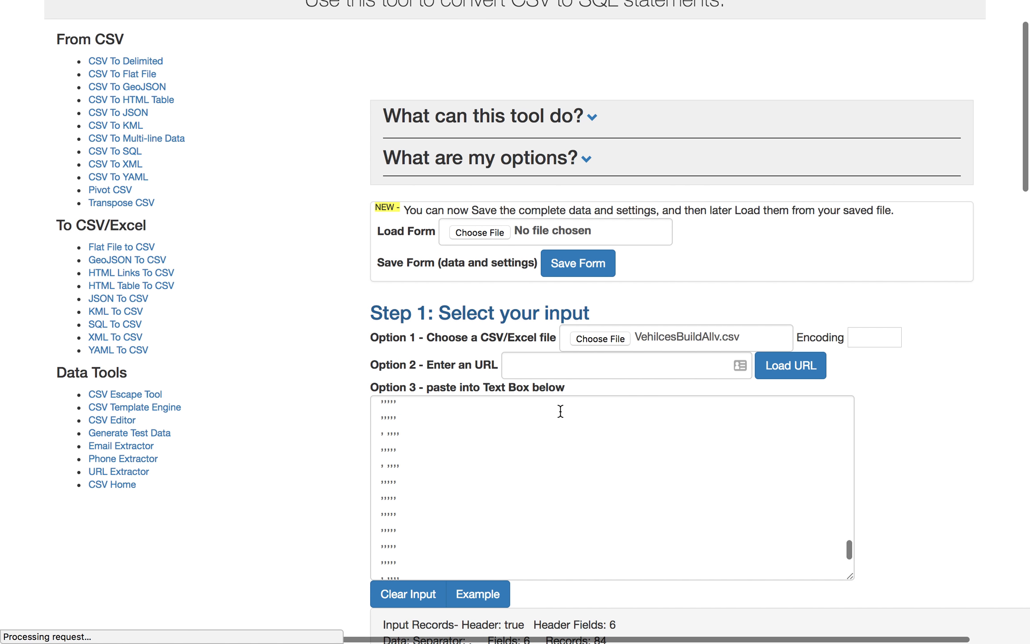
pyautogui.scroll(5, 561, 411)
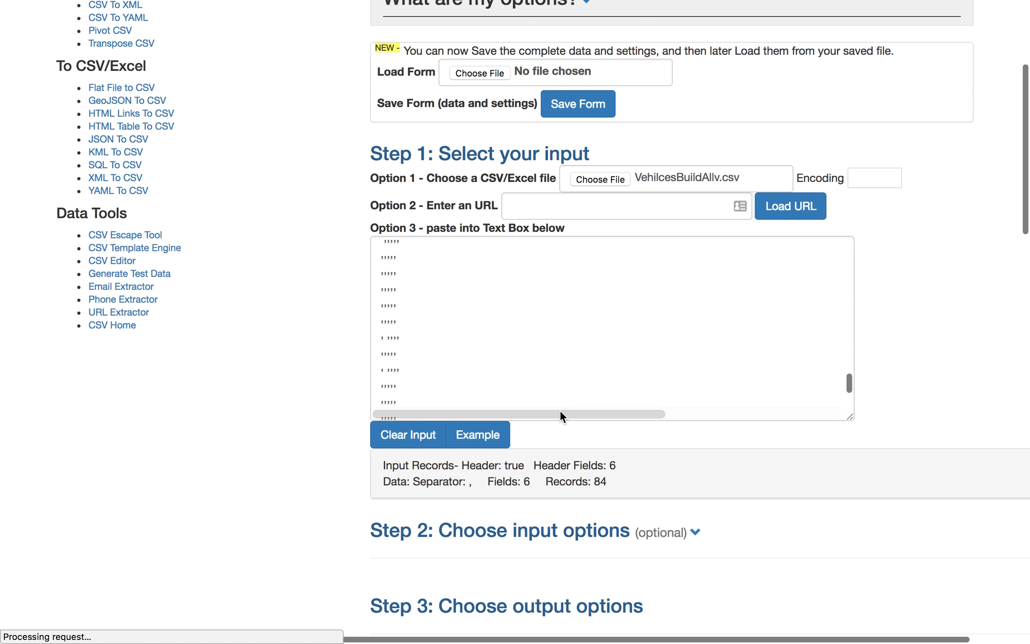
pyautogui.scroll(5, 560, 410)
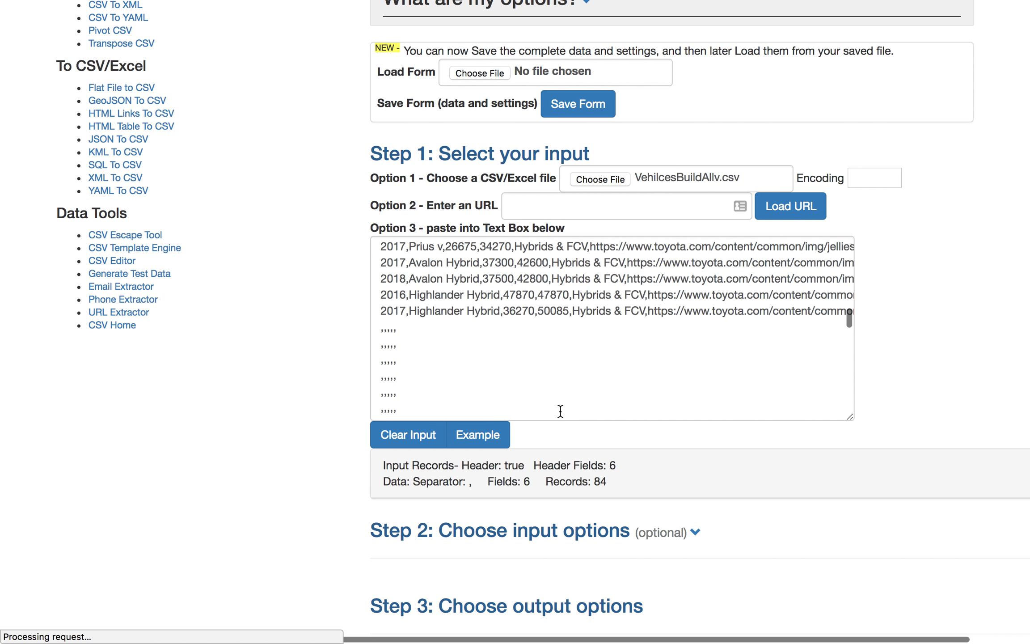
pyautogui.moveTo(386, 311); pyautogui.dragTo(458, 468)
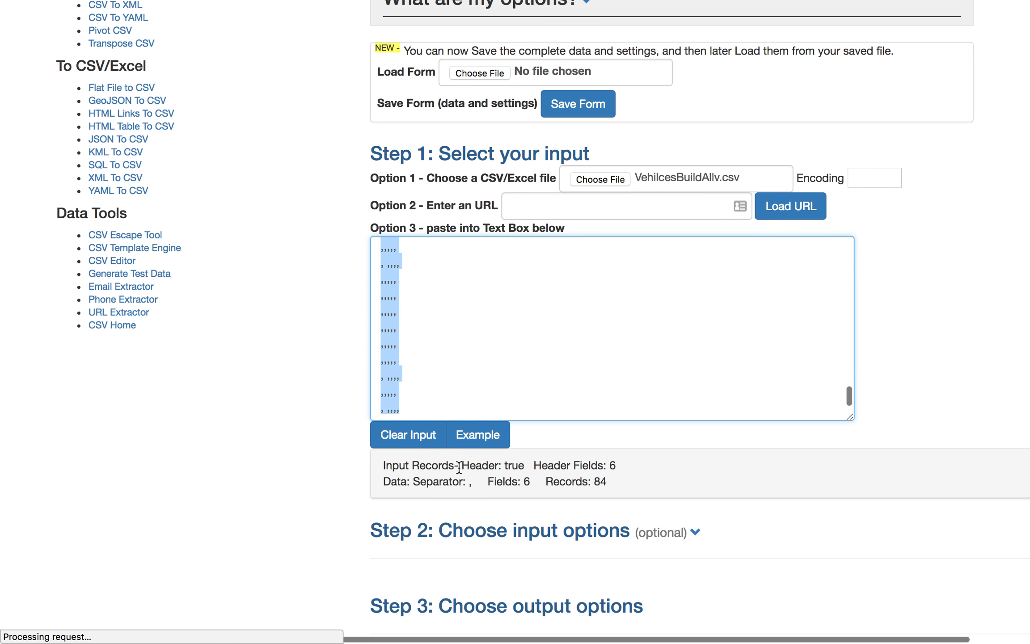
pyautogui.press('BackSpace')
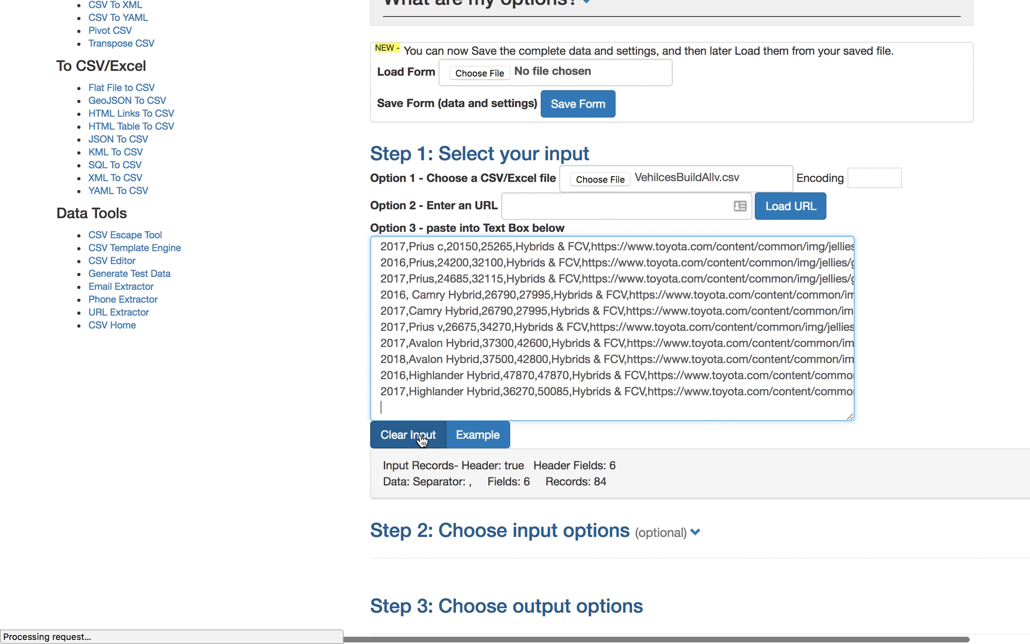
# - Expand the optional input options section of the converter
pyautogui.scroll(-3, 490, 325)
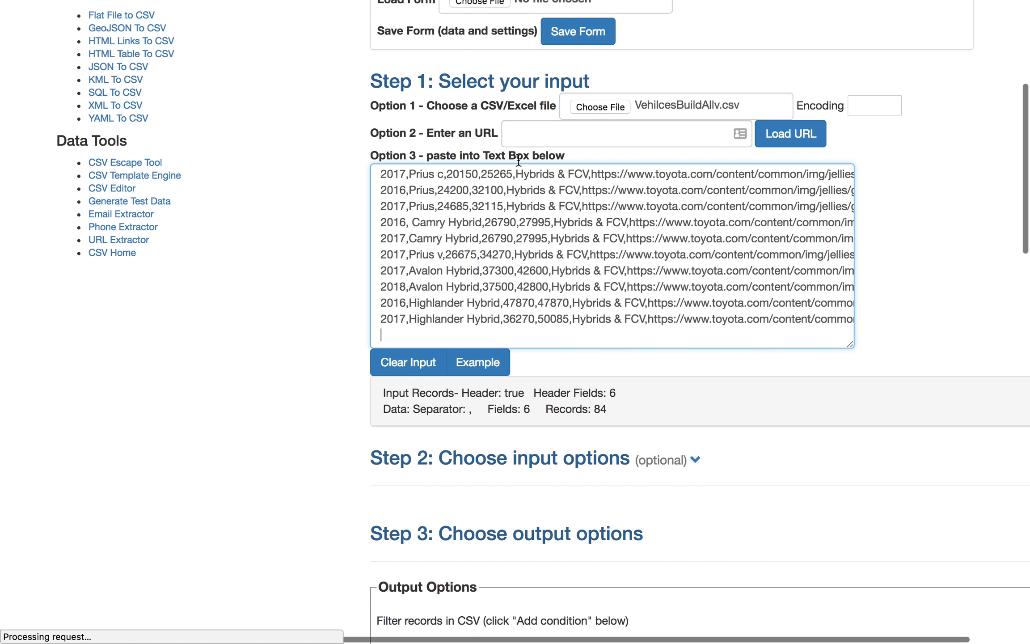
pyautogui.scroll(-3, 508, 268)
pyautogui.scroll(-3, 507, 270)
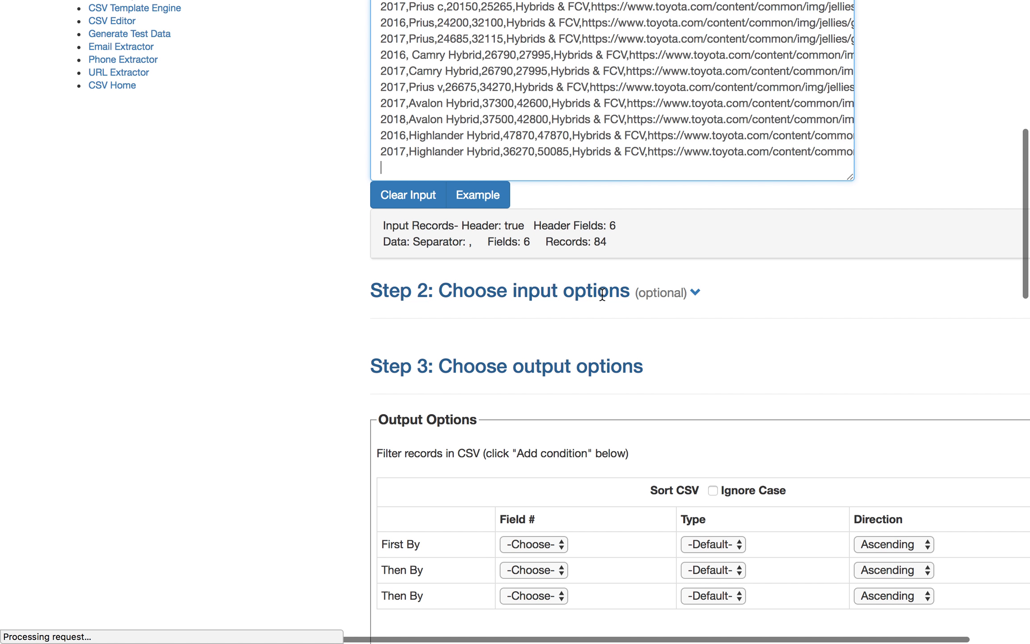
pyautogui.click(696, 293)
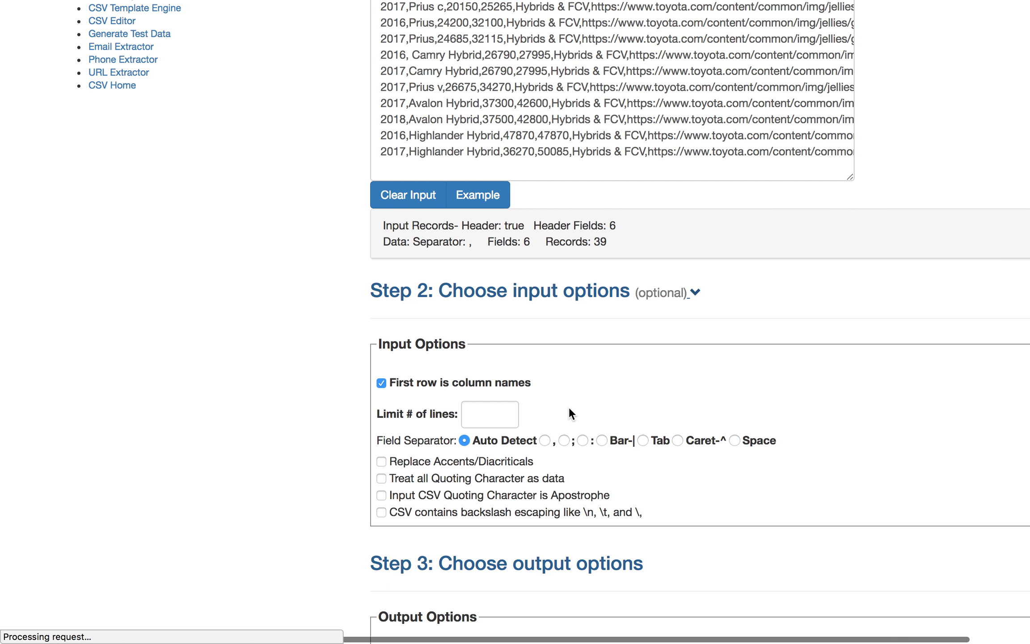
# - Set the Max Size of the Price_Starting_MSRP, Price_As_Shown, Type and side_Image_url fields to 255
pyautogui.scroll(-2, 569, 408)
pyautogui.scroll(-3, 572, 438)
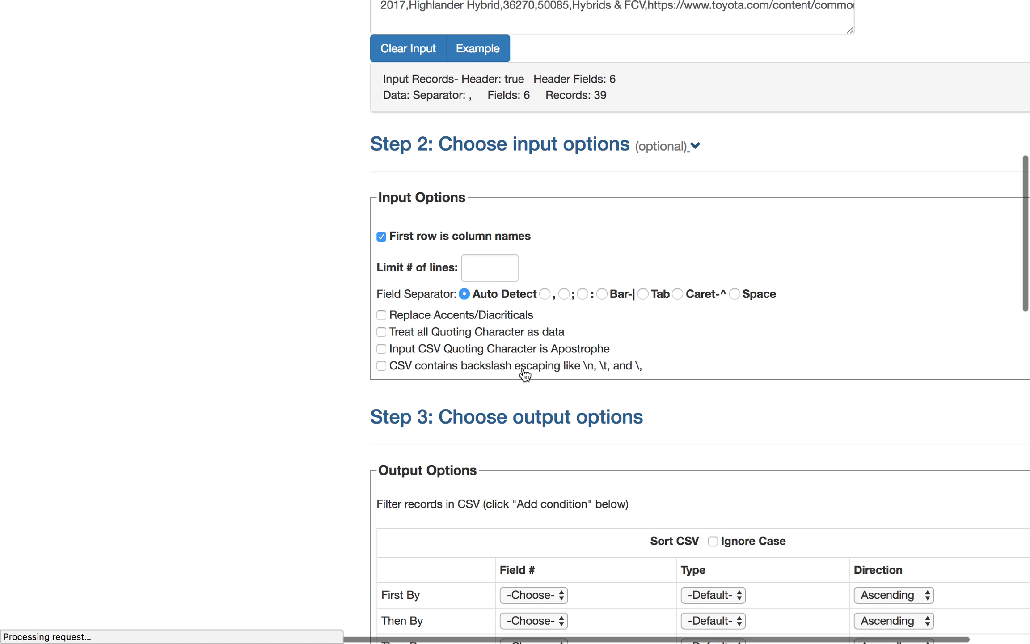
pyautogui.scroll(-4, 592, 423)
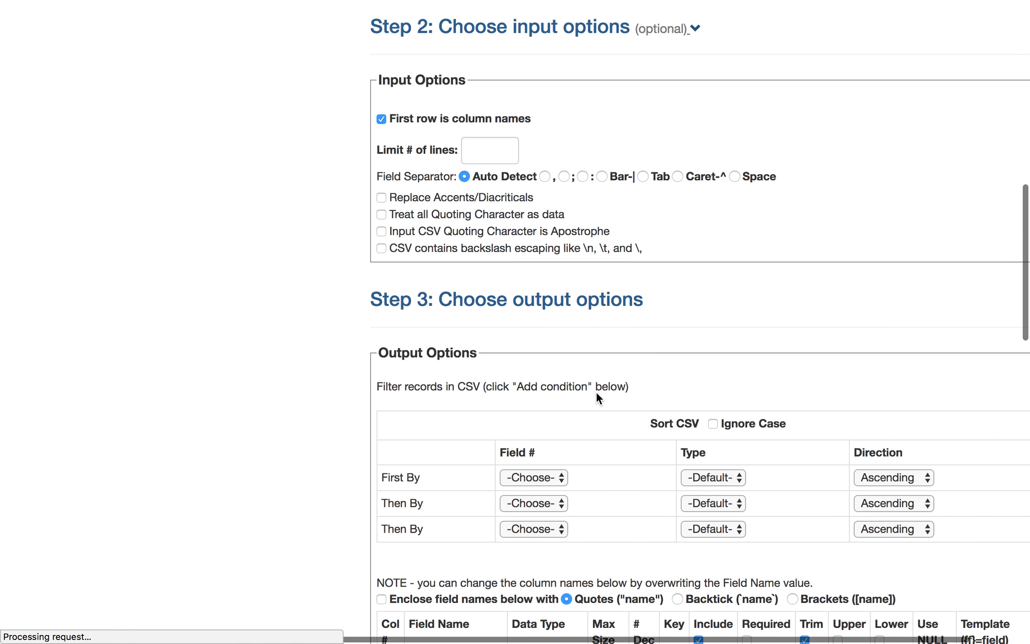
pyautogui.scroll(-5, 596, 393)
pyautogui.scroll(-7, 596, 393)
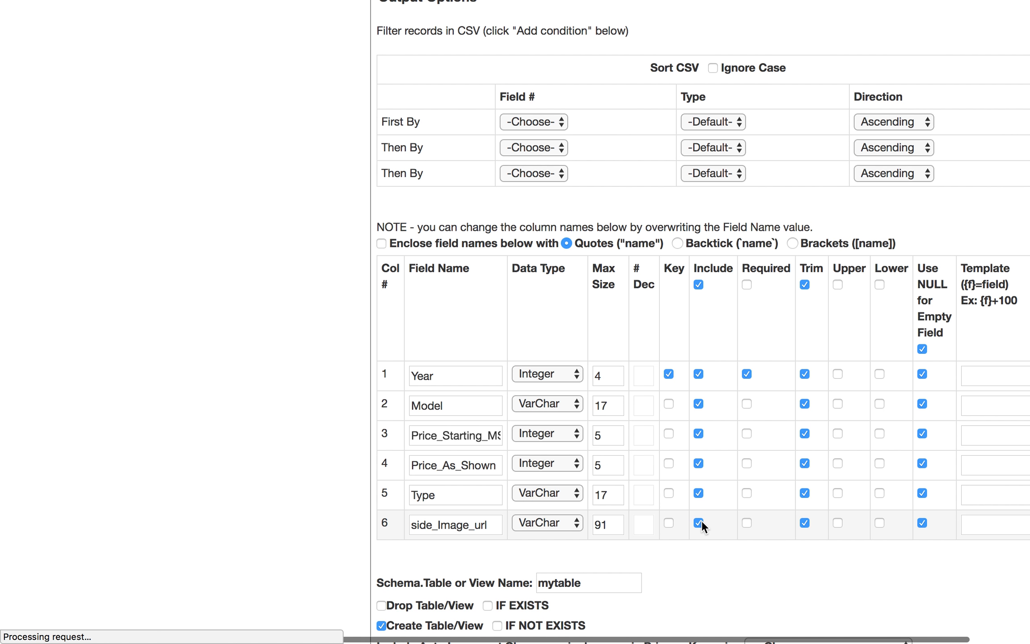
pyautogui.click(609, 488)
pyautogui.moveTo(612, 495); pyautogui.dragTo(585, 499)
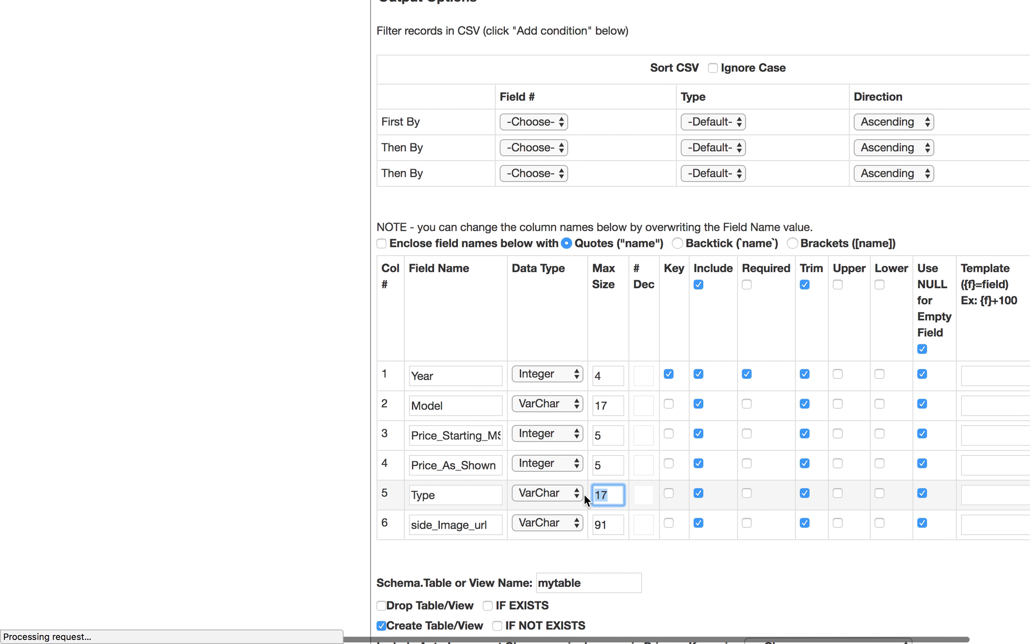
pyautogui.write('255')
pyautogui.doubleClick(599, 521)
pyautogui.write('255')
pyautogui.click(601, 463)
pyautogui.doubleClick(601, 463)
pyautogui.write('255')
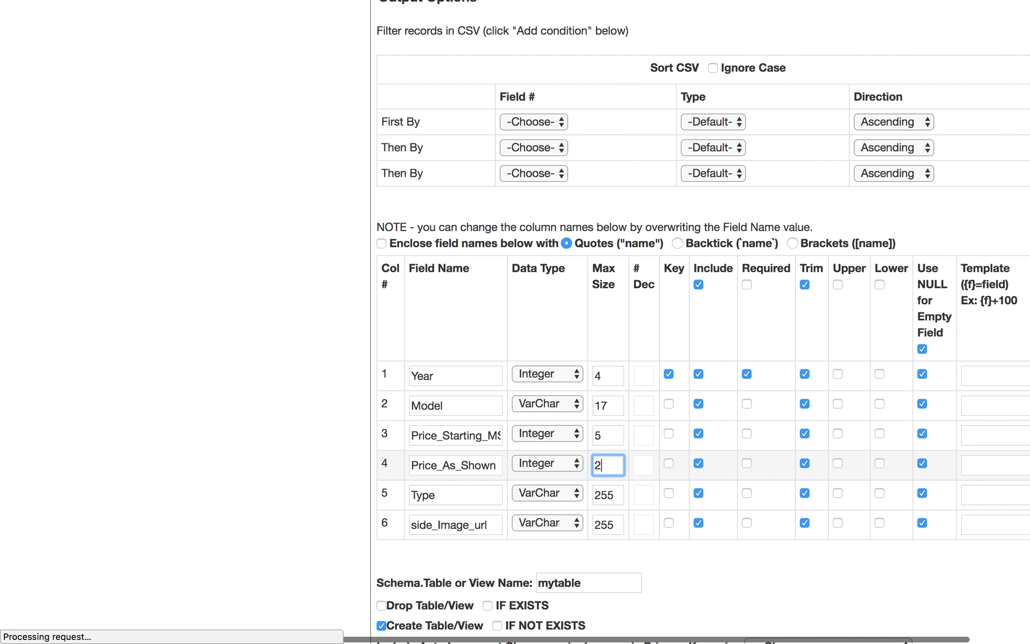
pyautogui.click(605, 438)
pyautogui.write('25')
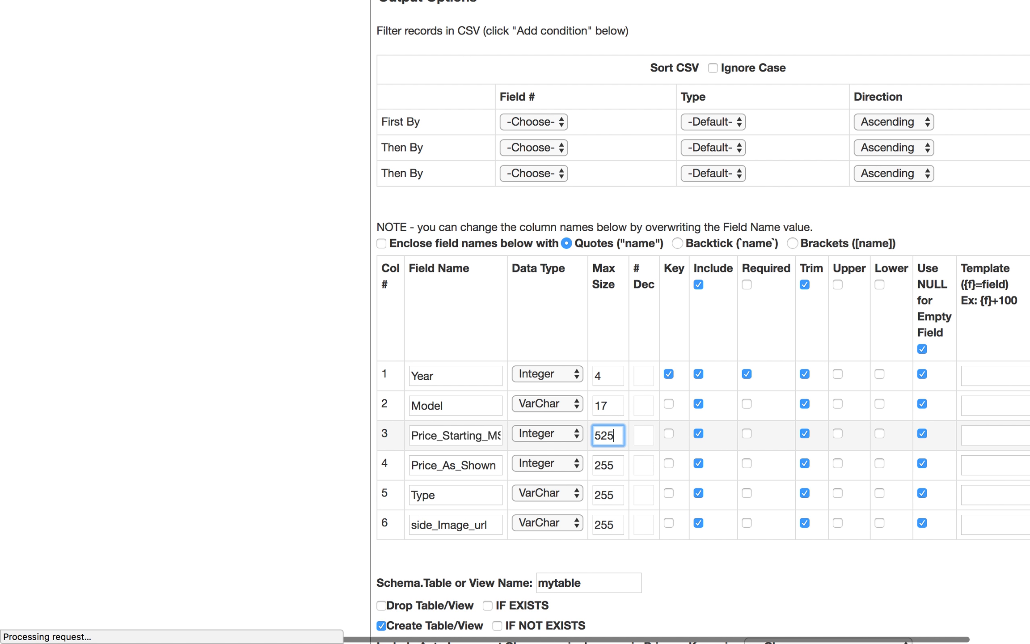
pyautogui.doubleClick(603, 437)
pyautogui.write('255')
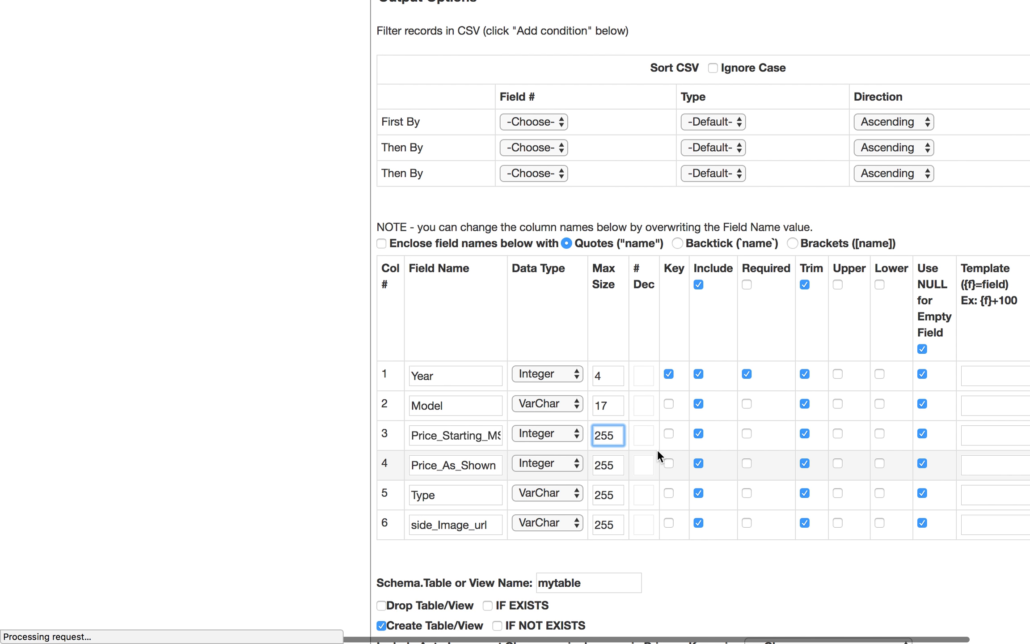
# - Review the table name option and the generated CREATE TABLE and INSERT statements in the result data
pyautogui.scroll(-3, 658, 449)
pyautogui.scroll(-5, 658, 449)
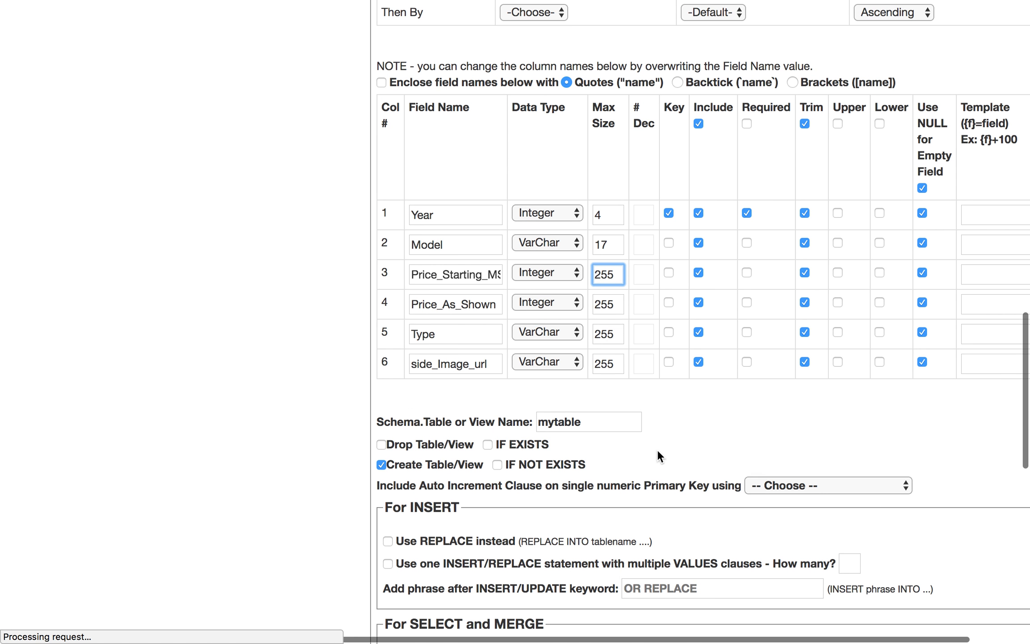
pyautogui.click(594, 369)
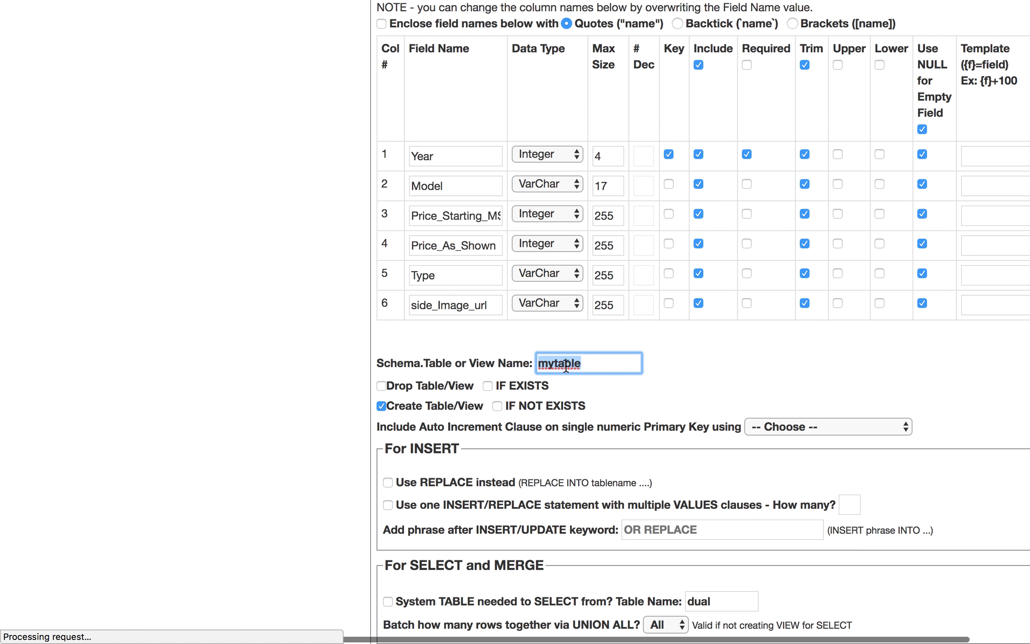
pyautogui.scroll(-8, 563, 428)
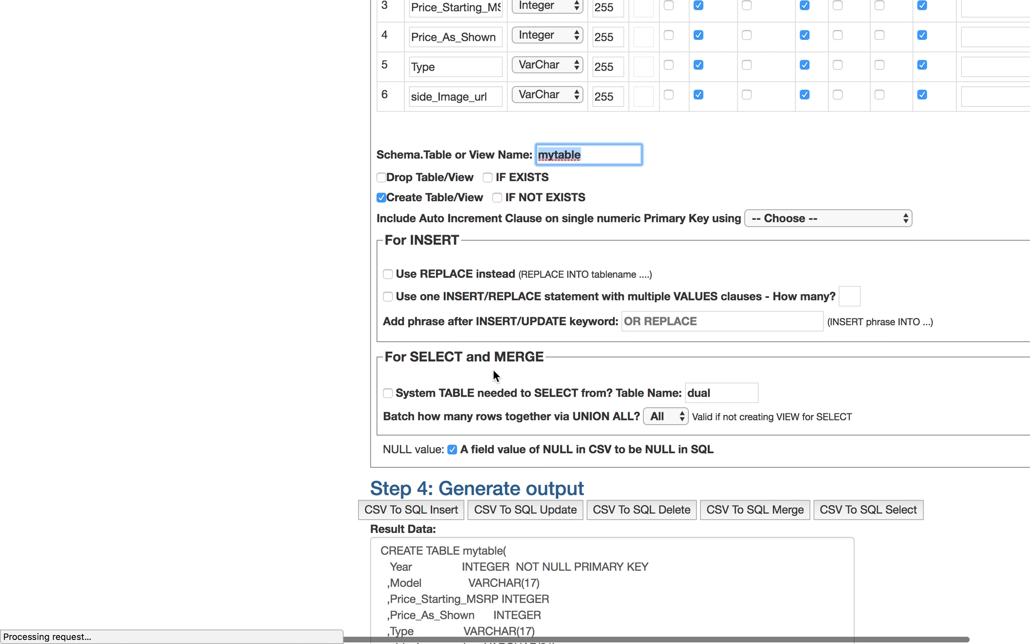
pyautogui.scroll(-6, 533, 390)
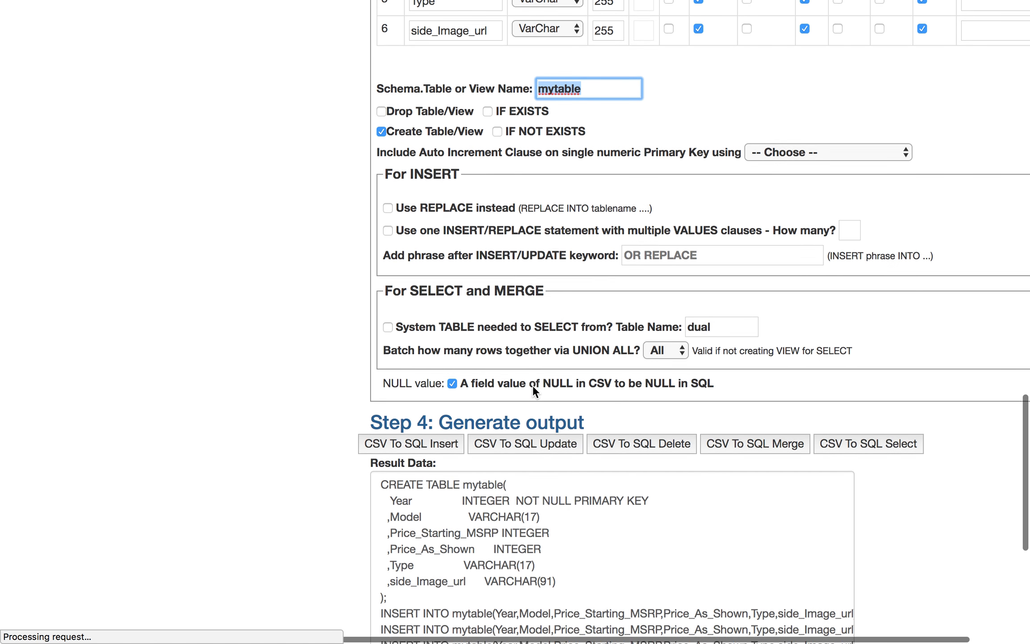
pyautogui.scroll(-3, 534, 390)
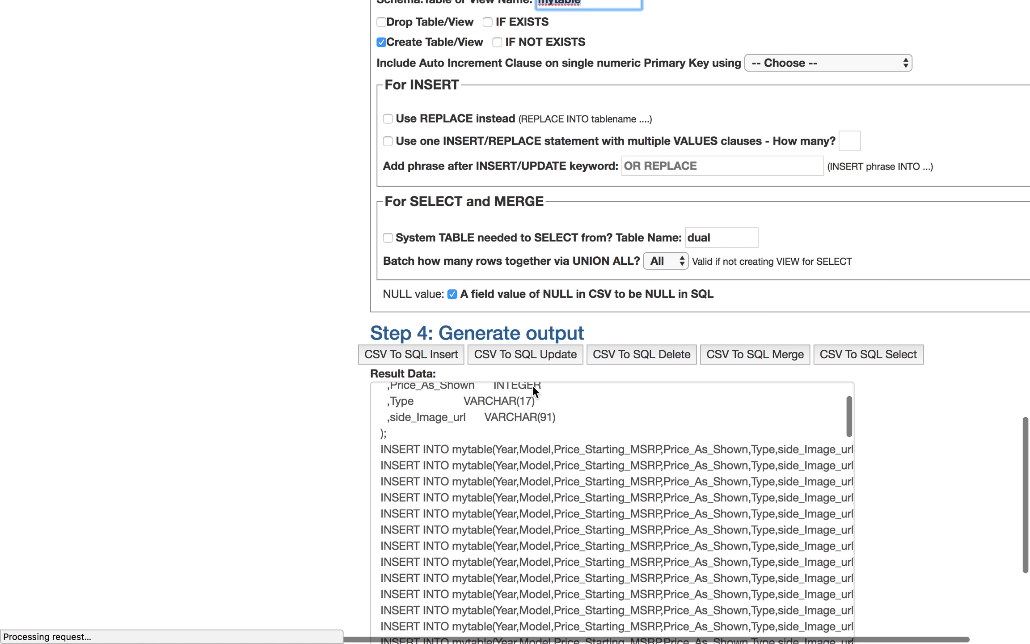
pyautogui.scroll(-9, 253, 441)
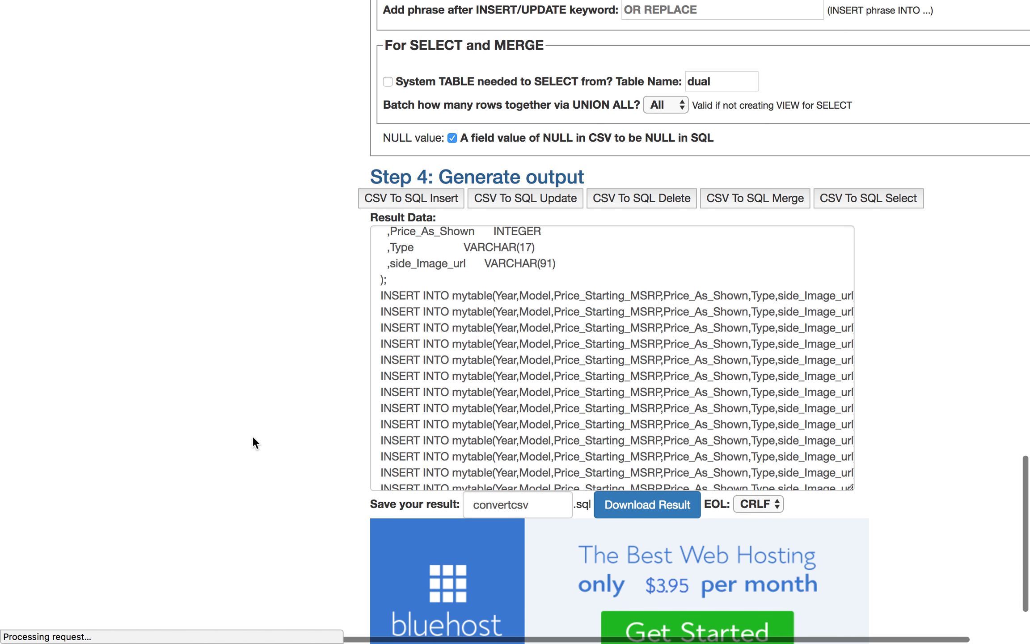
pyautogui.scroll(4, 479, 282)
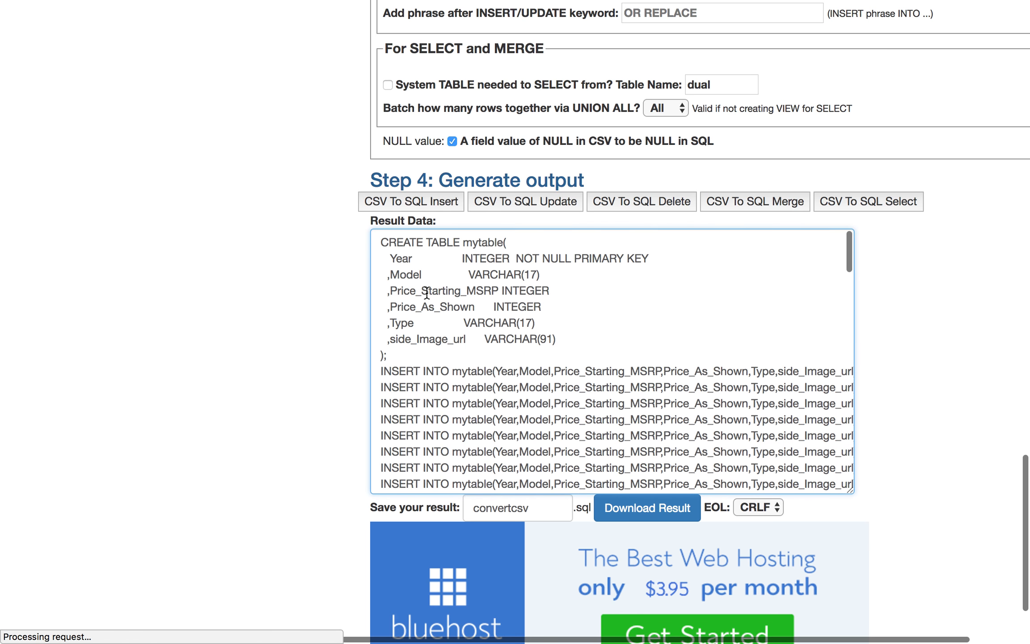
pyautogui.scroll(15, 426, 292)
pyautogui.scroll(-1, 426, 292)
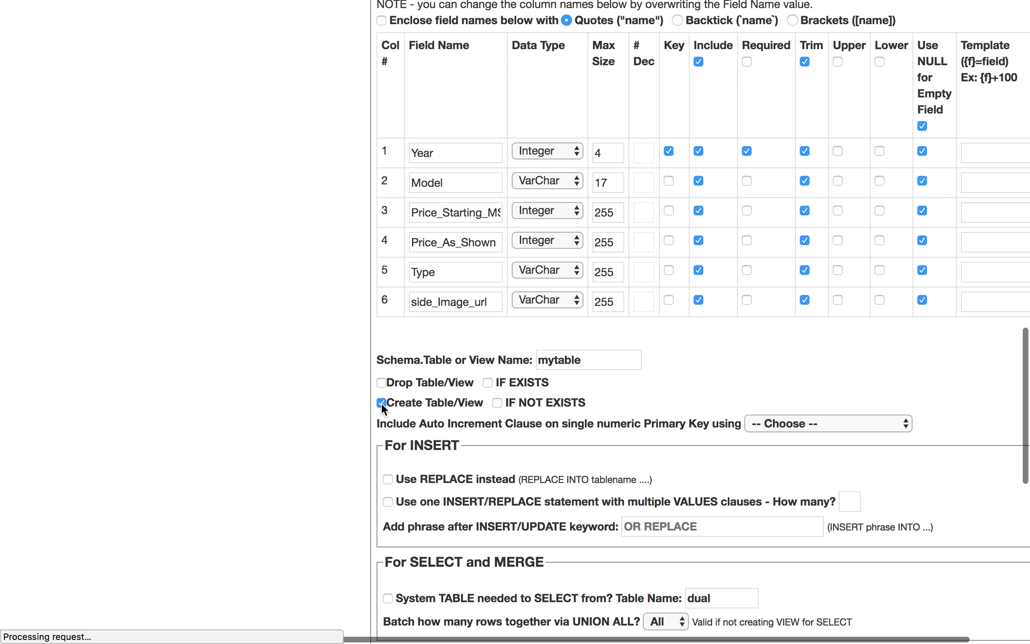
pyautogui.scroll(-14, 334, 480)
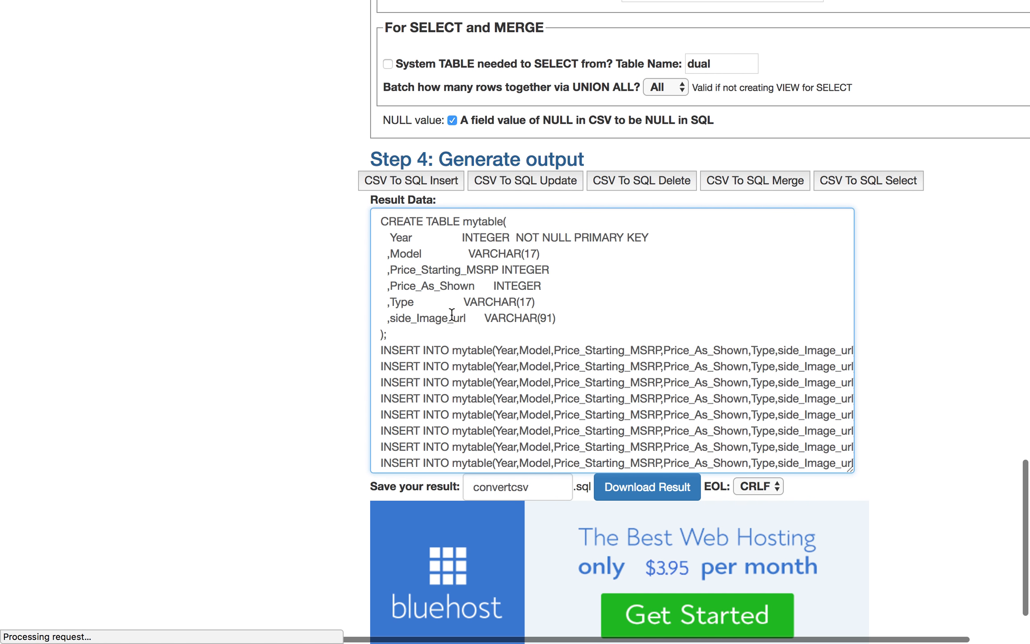
pyautogui.scroll(-3, 488, 331)
# - Scroll horizontally through the generated INSERT statements to inspect their VALUES
pyautogui.click(530, 269)
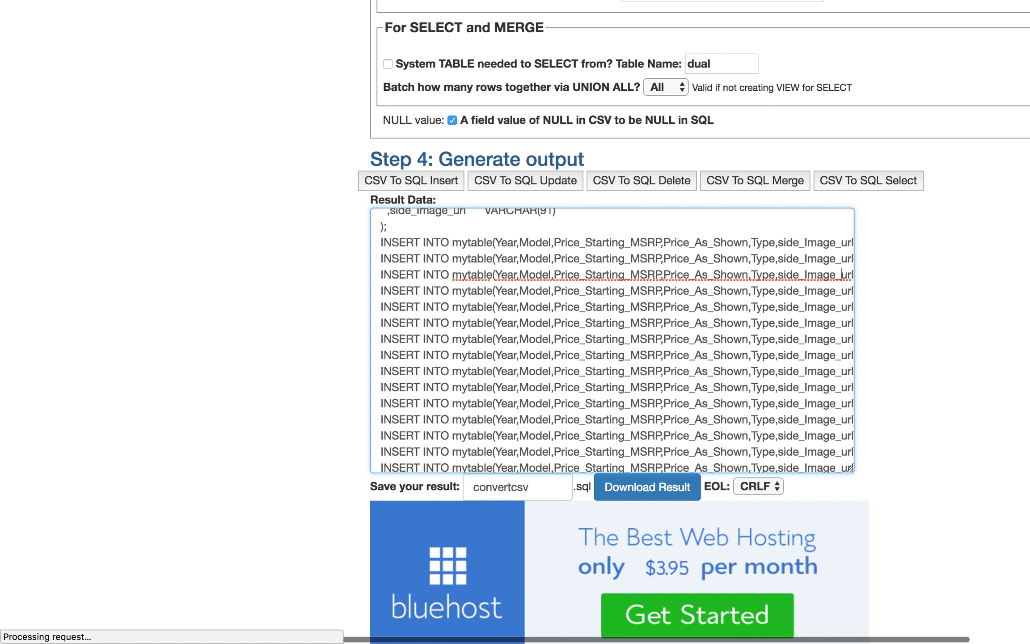
pyautogui.press('Right')
pyautogui.press('Right')
pyautogui.press('Right')
pyautogui.press('Right')
pyautogui.press('Right')
pyautogui.press('Right')
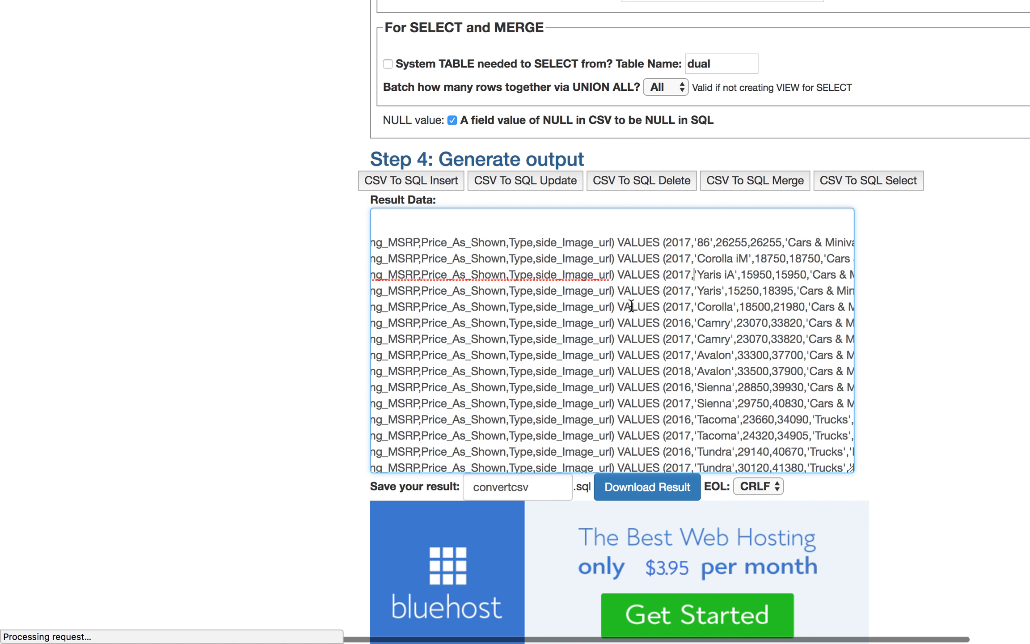
pyautogui.hotkey('ctrl', 'Left')
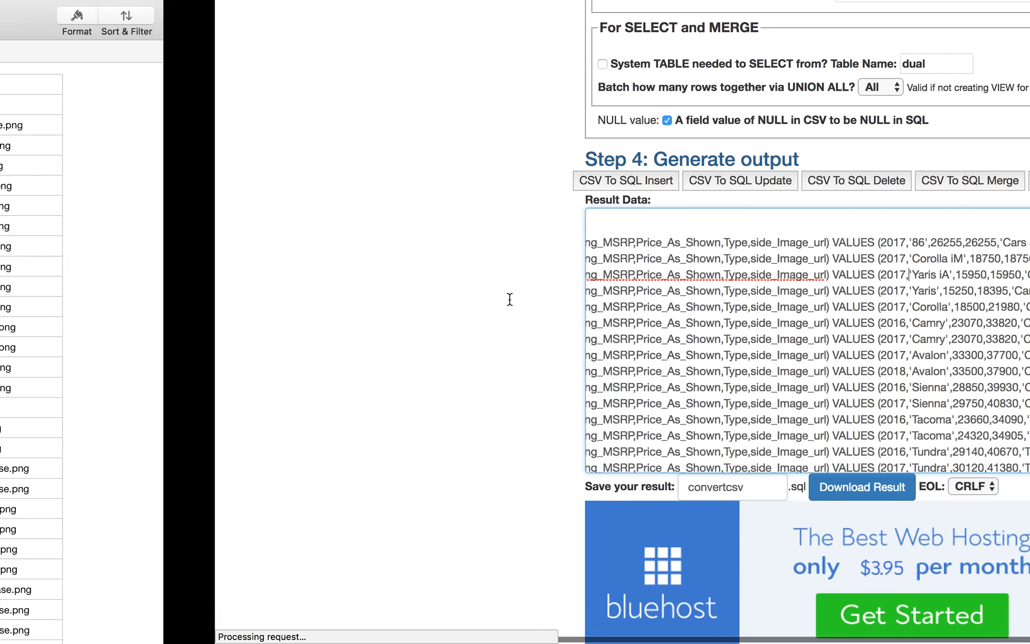
pyautogui.hotkey('ctrl', 'Right')
pyautogui.hscroll(-3, 538, 328)
pyautogui.hscroll(-4, 538, 327)
pyautogui.scroll(-2, 538, 328)
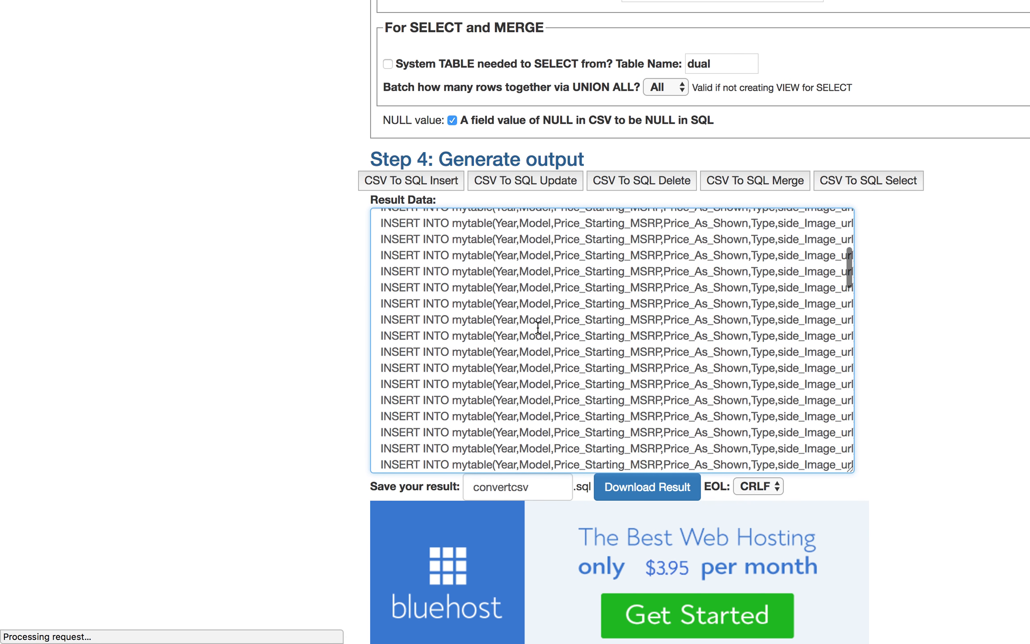
pyautogui.scroll(-3, 538, 328)
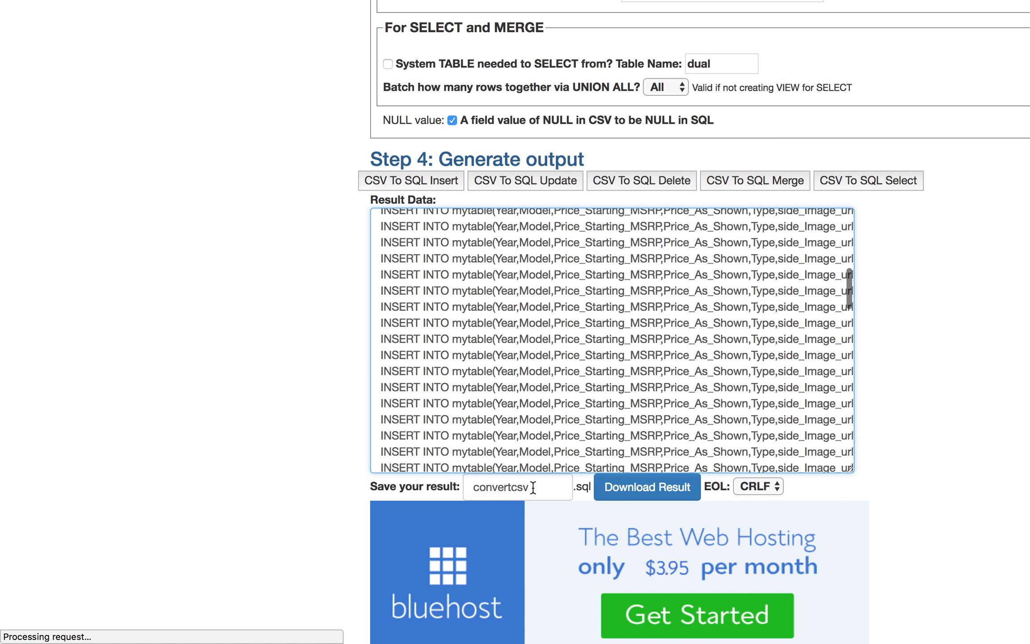
# - Download the result as convertcsv.sql and open the downloaded file
pyautogui.moveTo(533, 487); pyautogui.dragTo(458, 486)
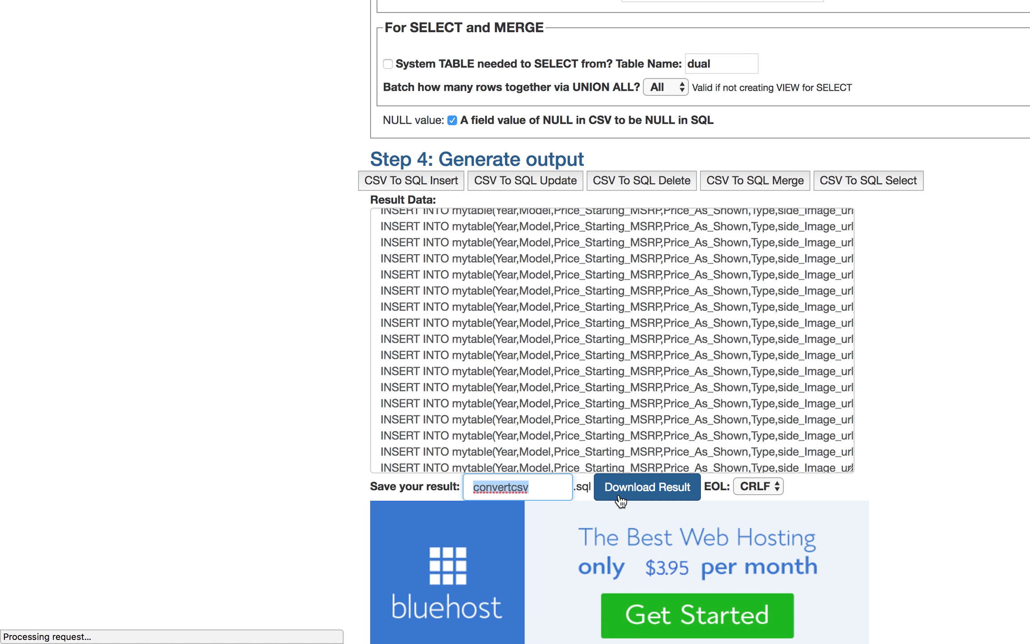
pyautogui.click(634, 491)
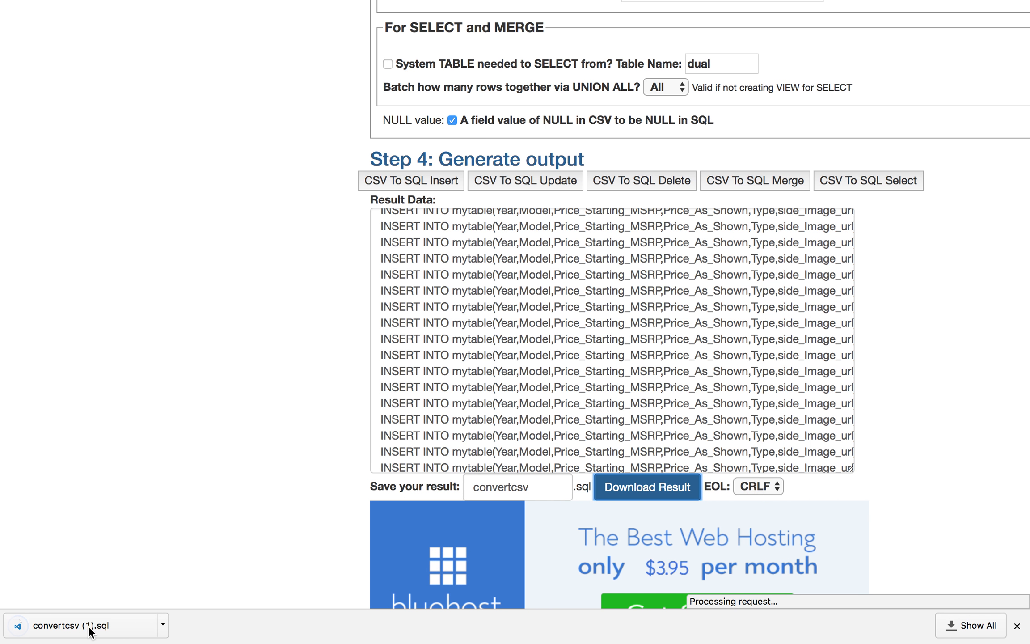
pyautogui.click(118, 634)
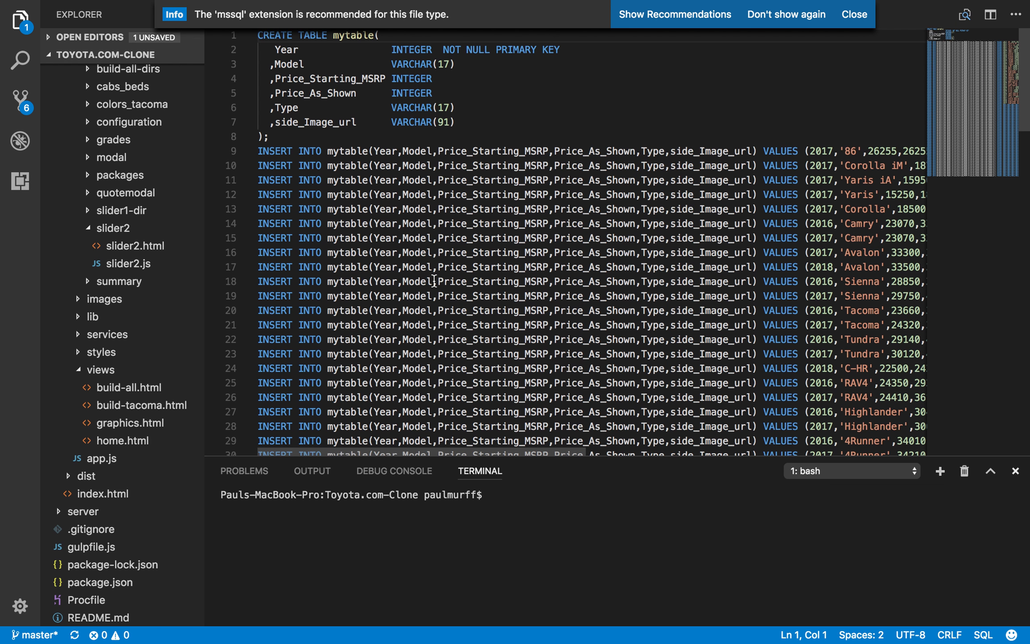
# - Scroll through the opened SQL file to inspect its INSERT statements
pyautogui.scroll(-14, 472, 223)
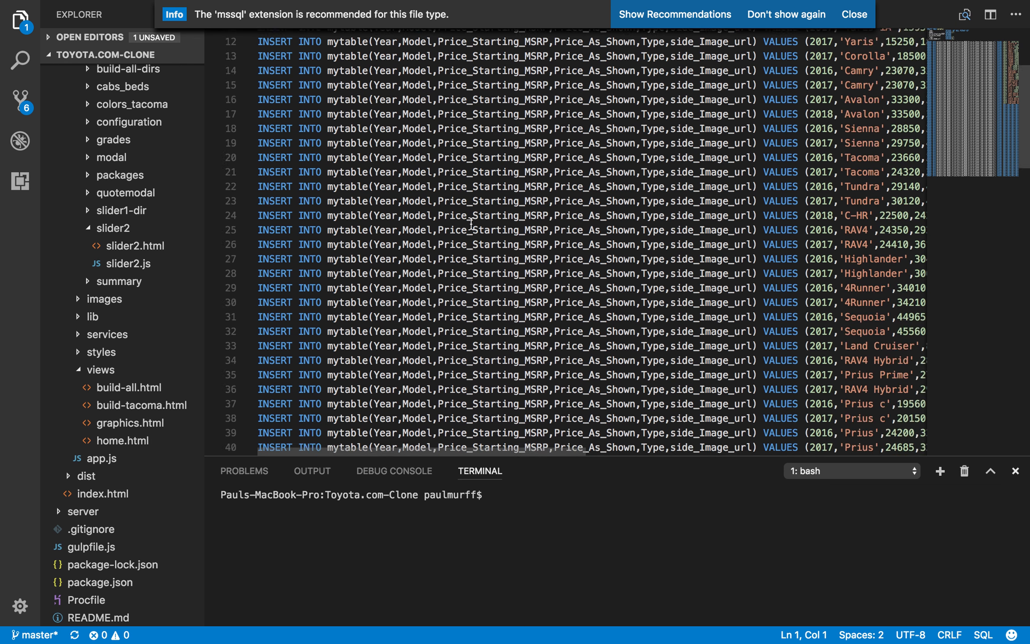
pyautogui.scroll(-14, 471, 223)
pyautogui.scroll(20, 471, 224)
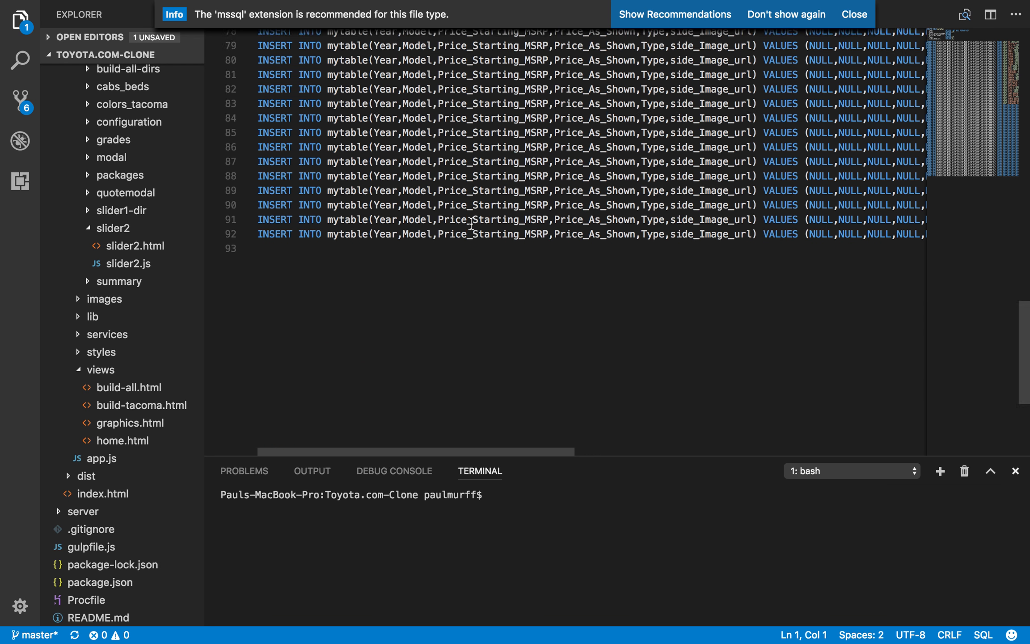